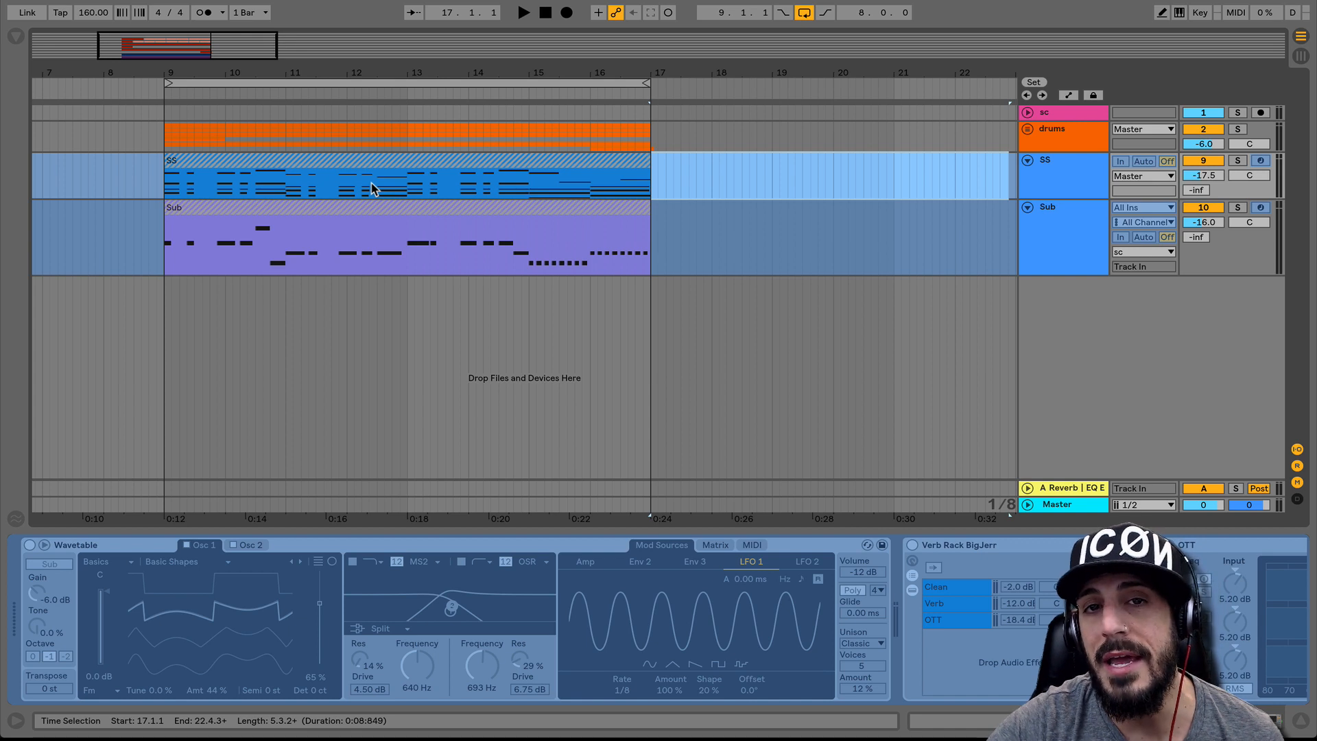
Step: Select the Sub clip and audition the finished arrangement from bar 9
click(196, 207)
key(space)
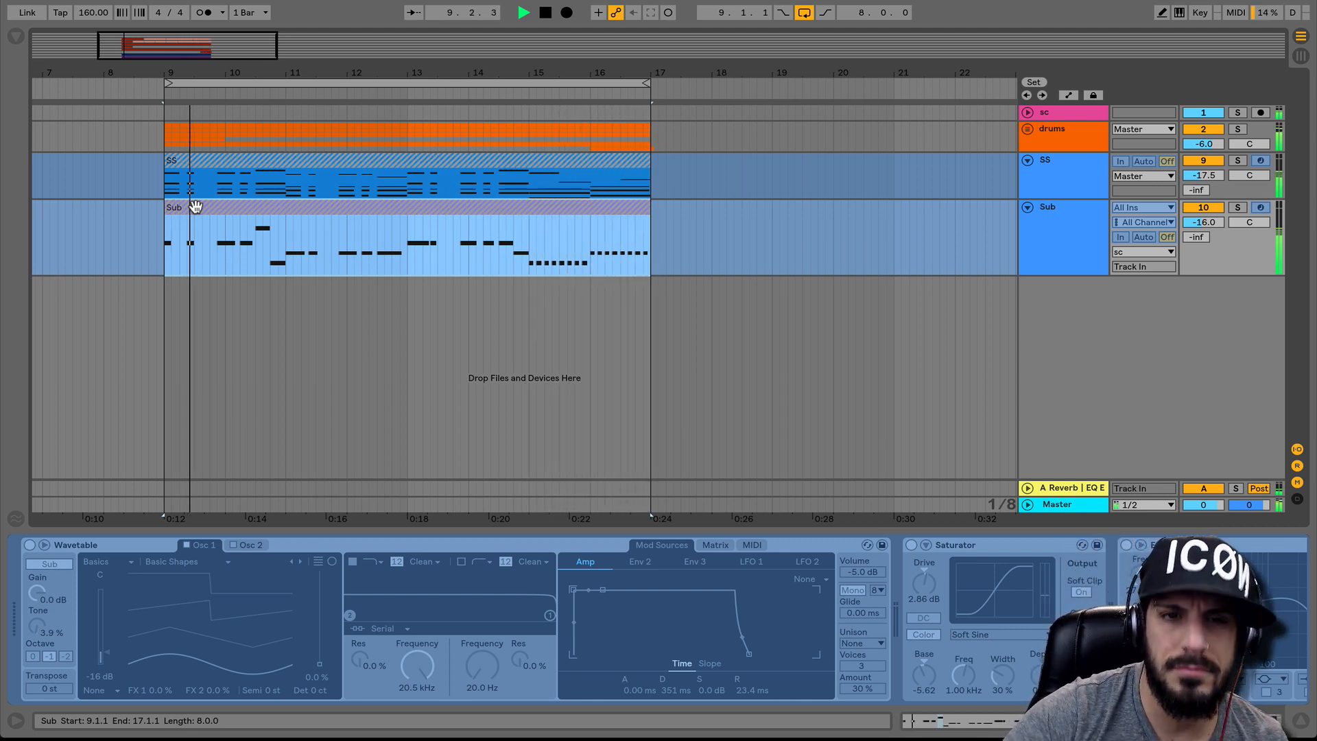
key(space)
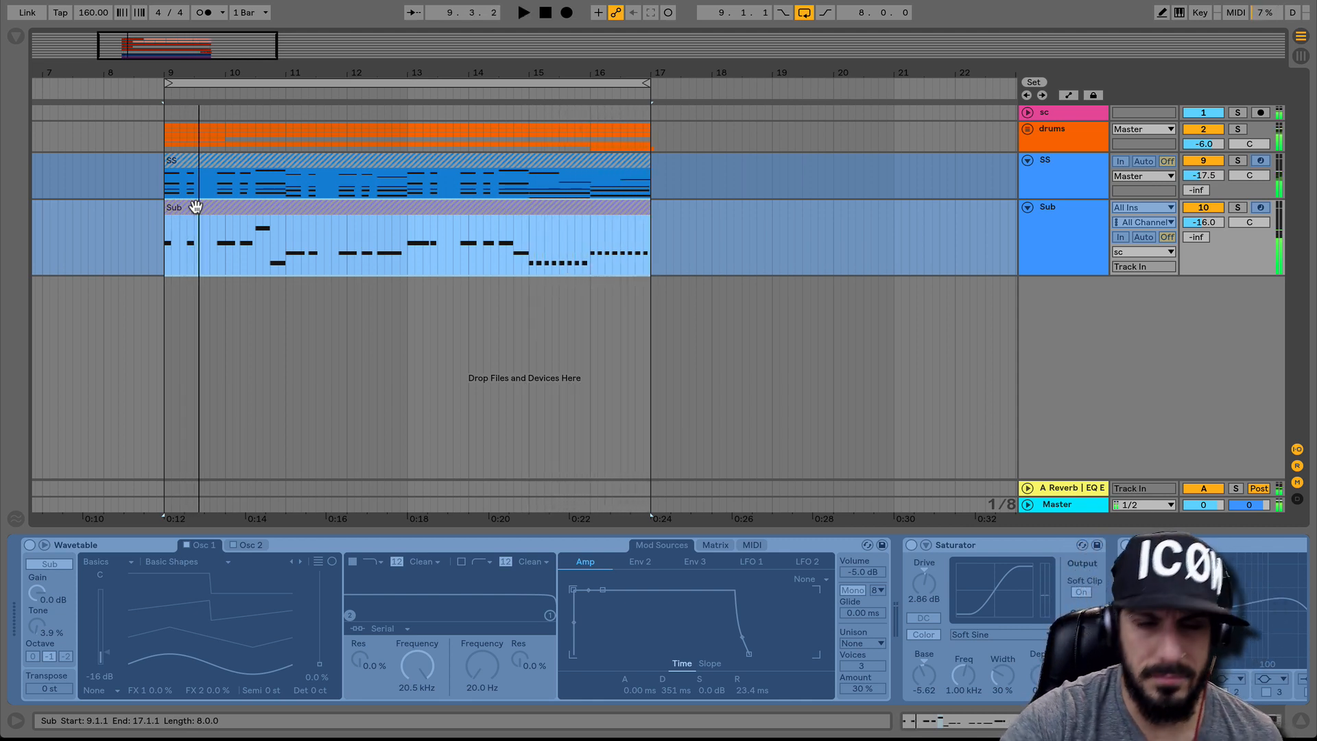
Step: Select the SS clip and expand its Wavetable into the enlarged view showing both oscillators, the envelopes and the LFOs
click(399, 173)
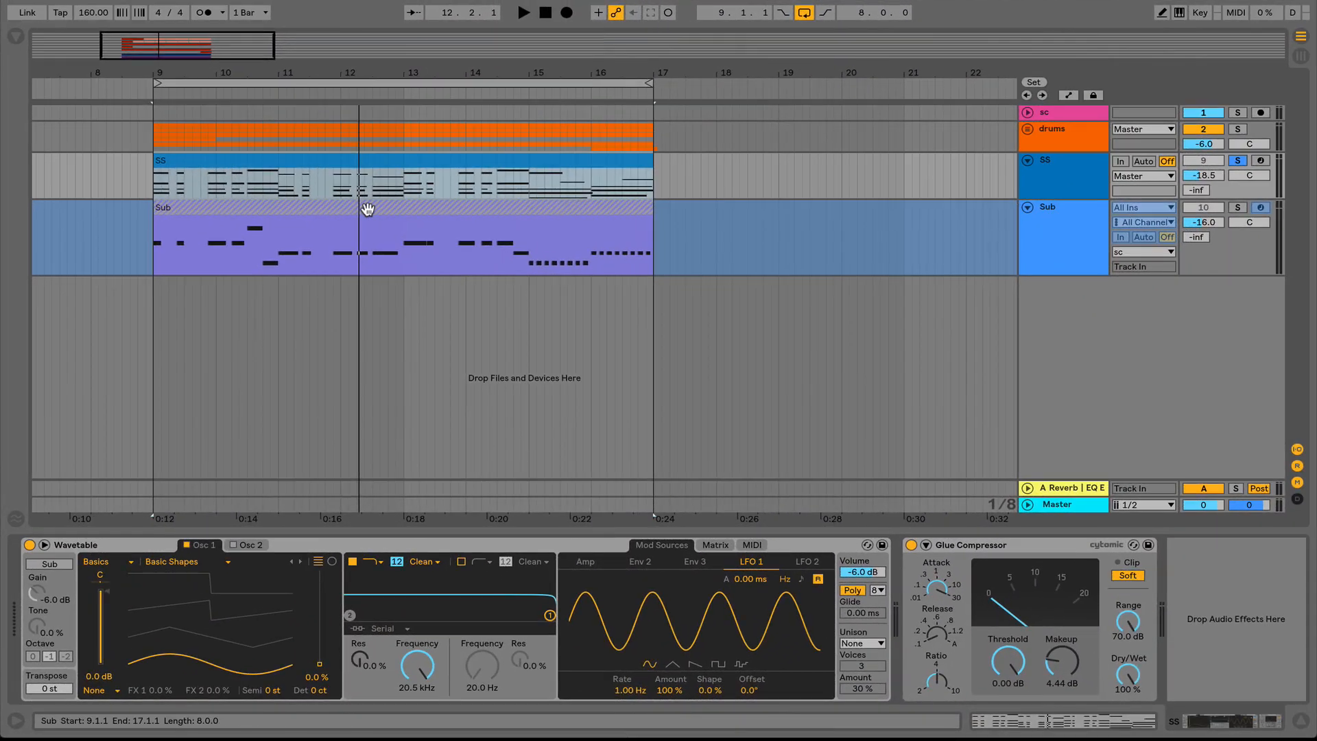
scroll(730, 140, left, 3)
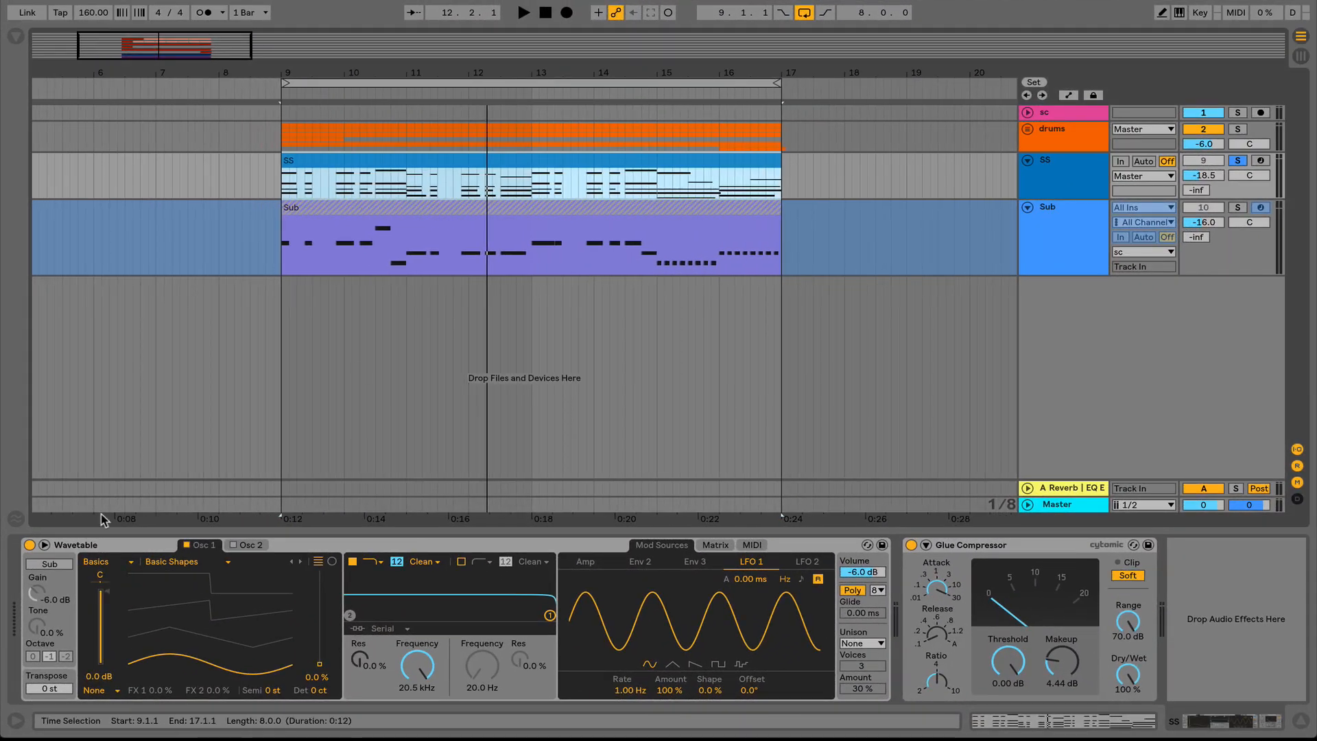
click(45, 546)
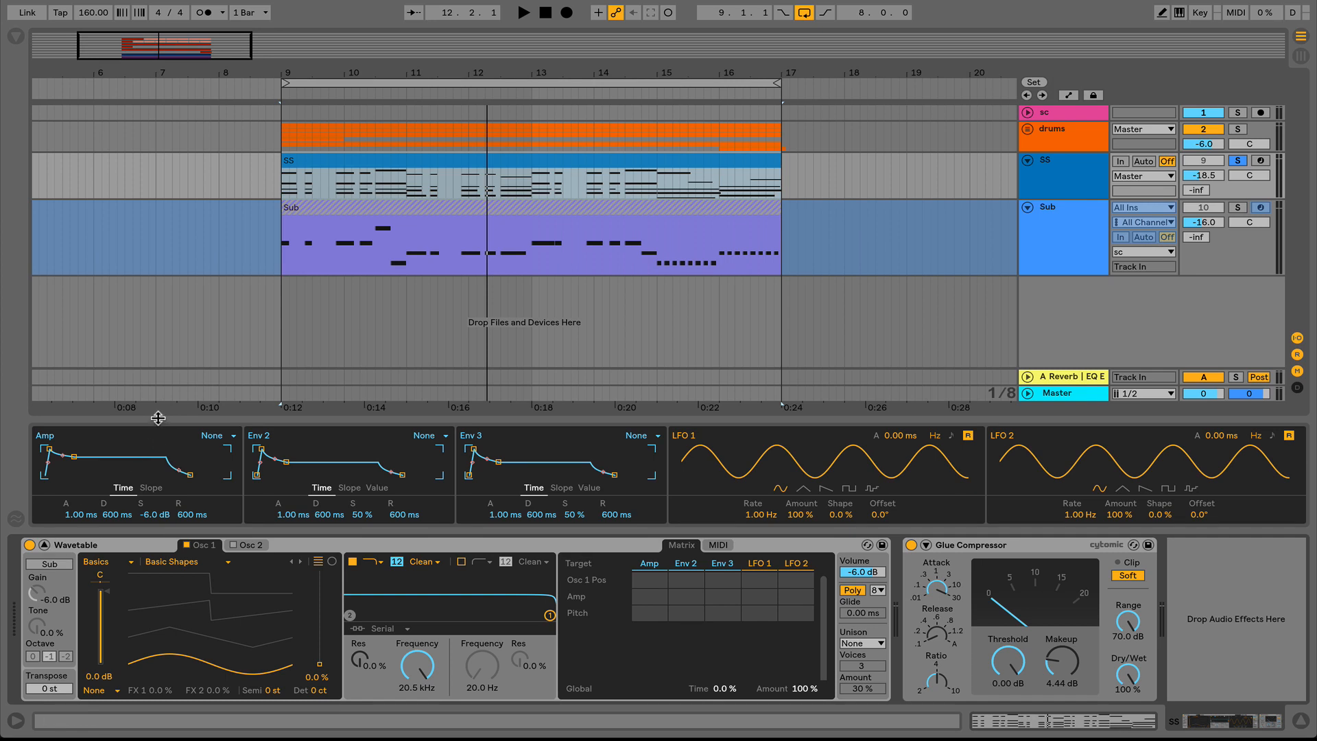
drag(158, 417, 169, 250)
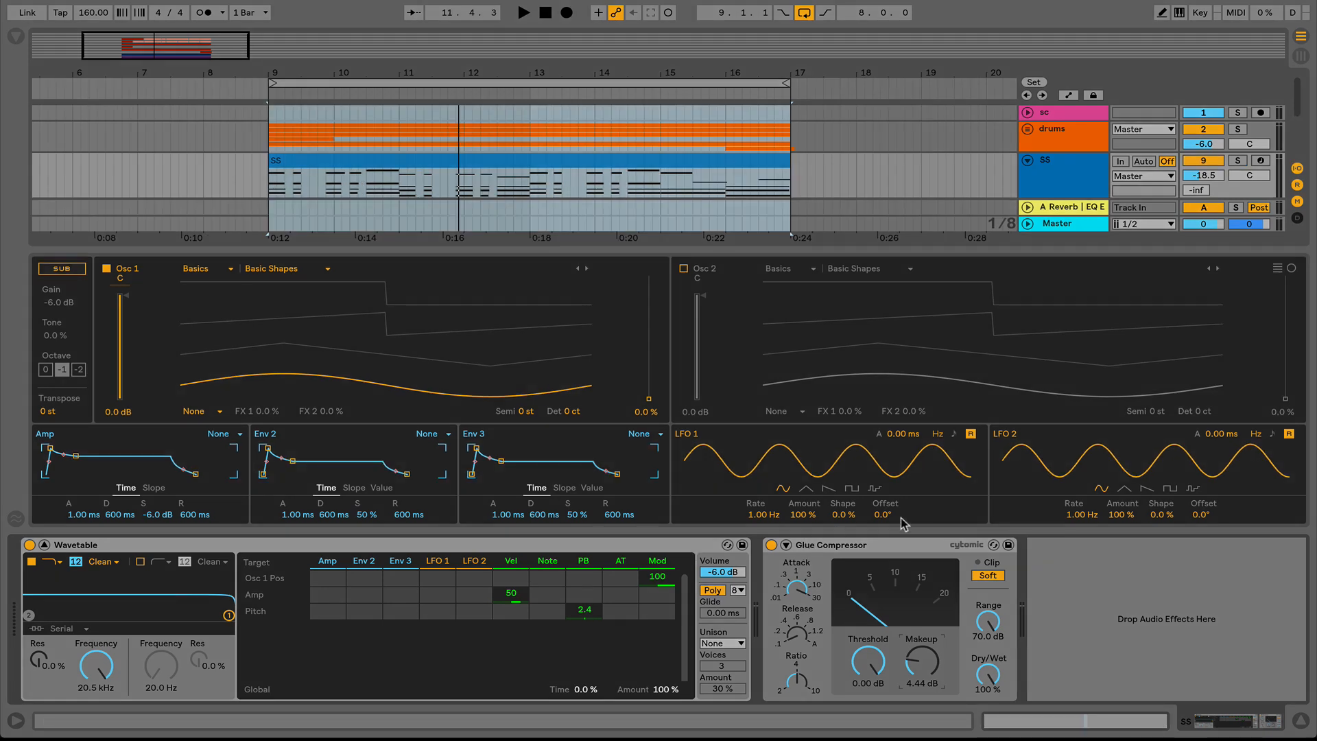
Step: Set the Glue Compressor's makeup to 0.00 dB, then solo the SS track and audition its clip
drag(926, 659, 934, 686)
drag(621, 597, 619, 592)
click(1238, 160)
click(291, 159)
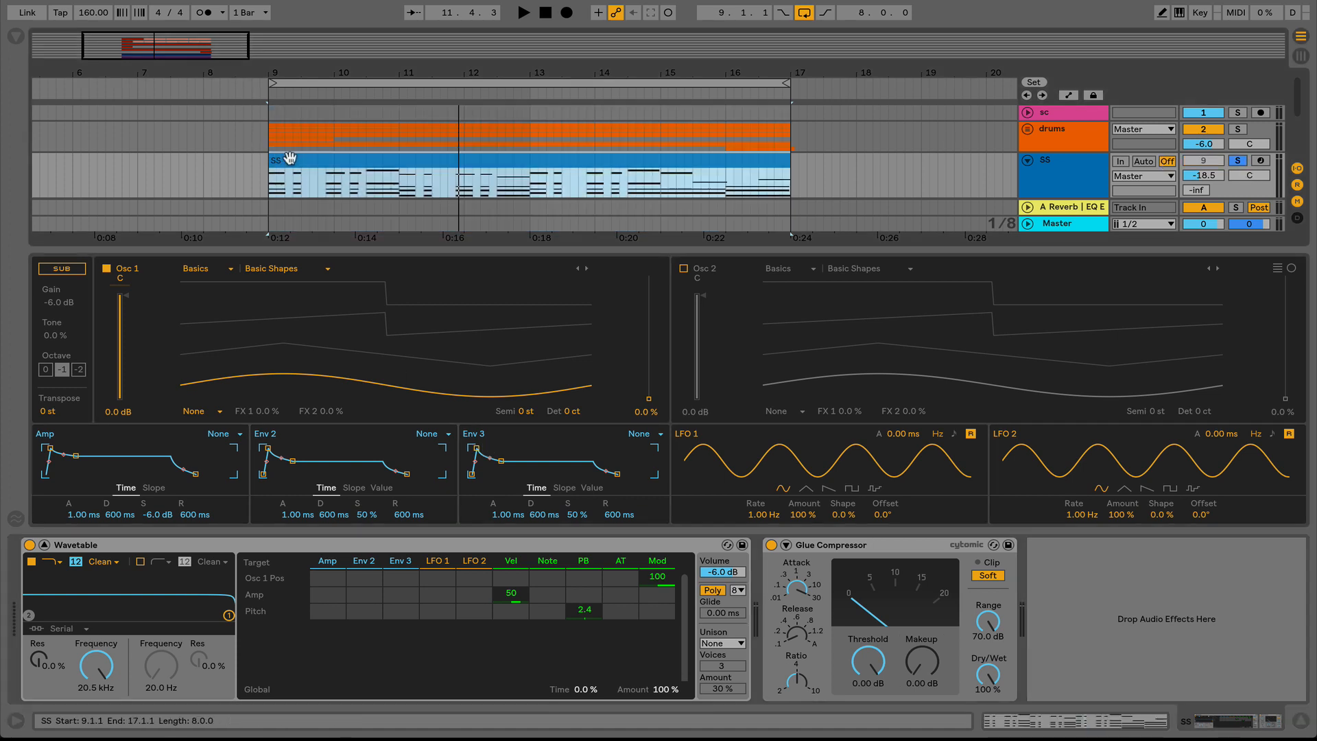
key(space)
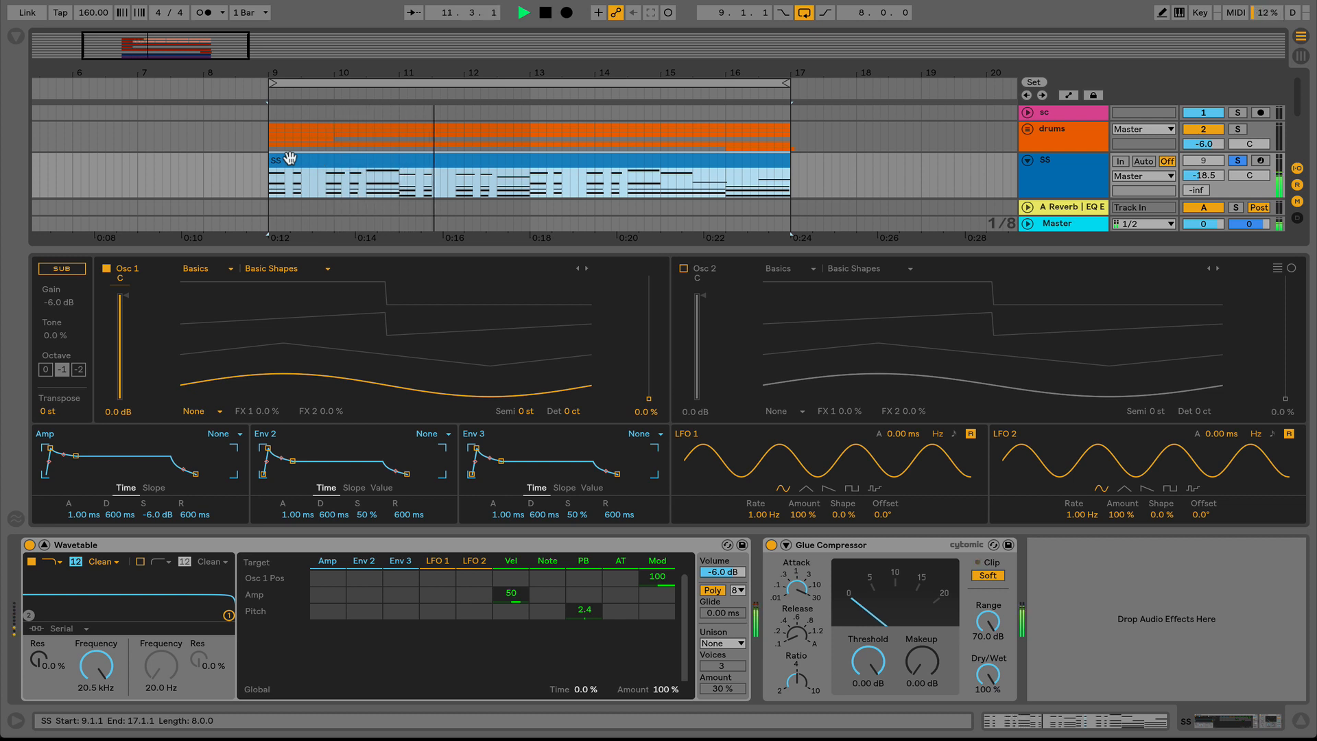
key(space)
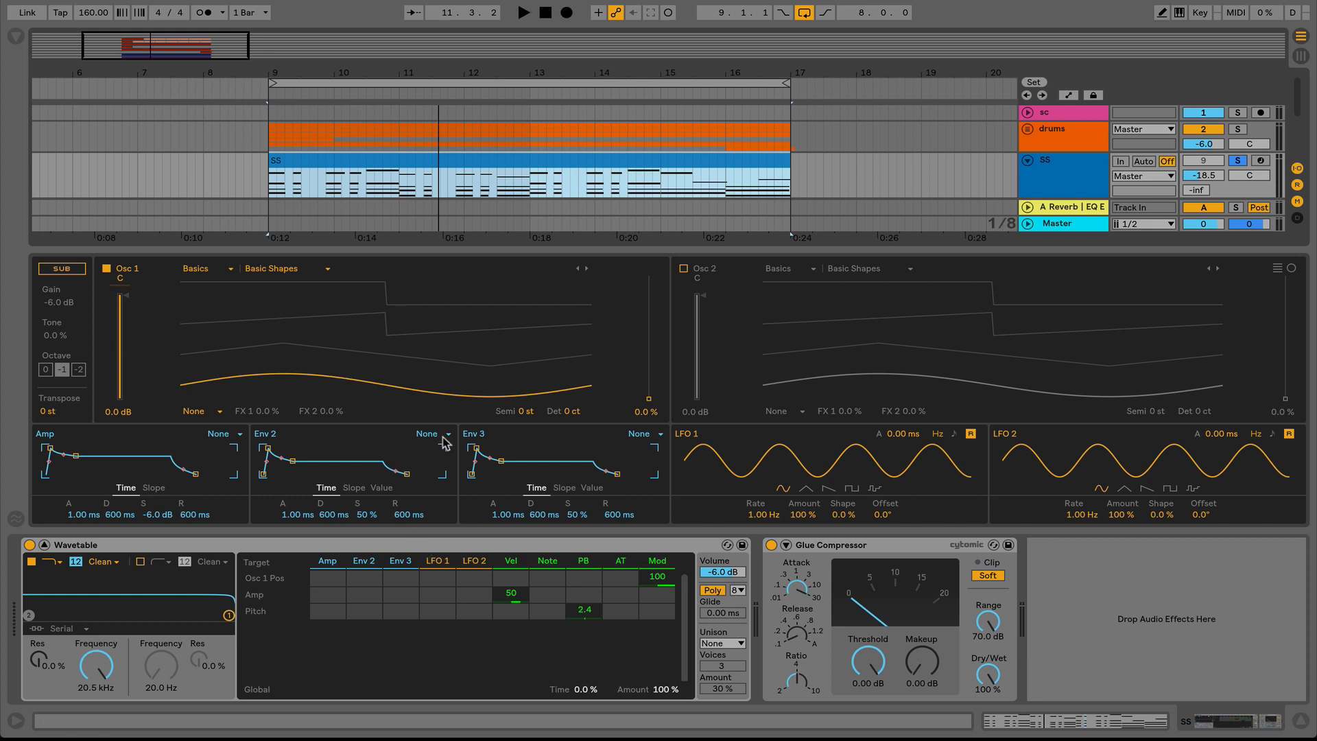
Step: Set the Osc 1 wavetable position to 65 % on the saw shape and audition it
drag(359, 406, 358, 302)
drag(190, 302, 190, 328)
key(space)
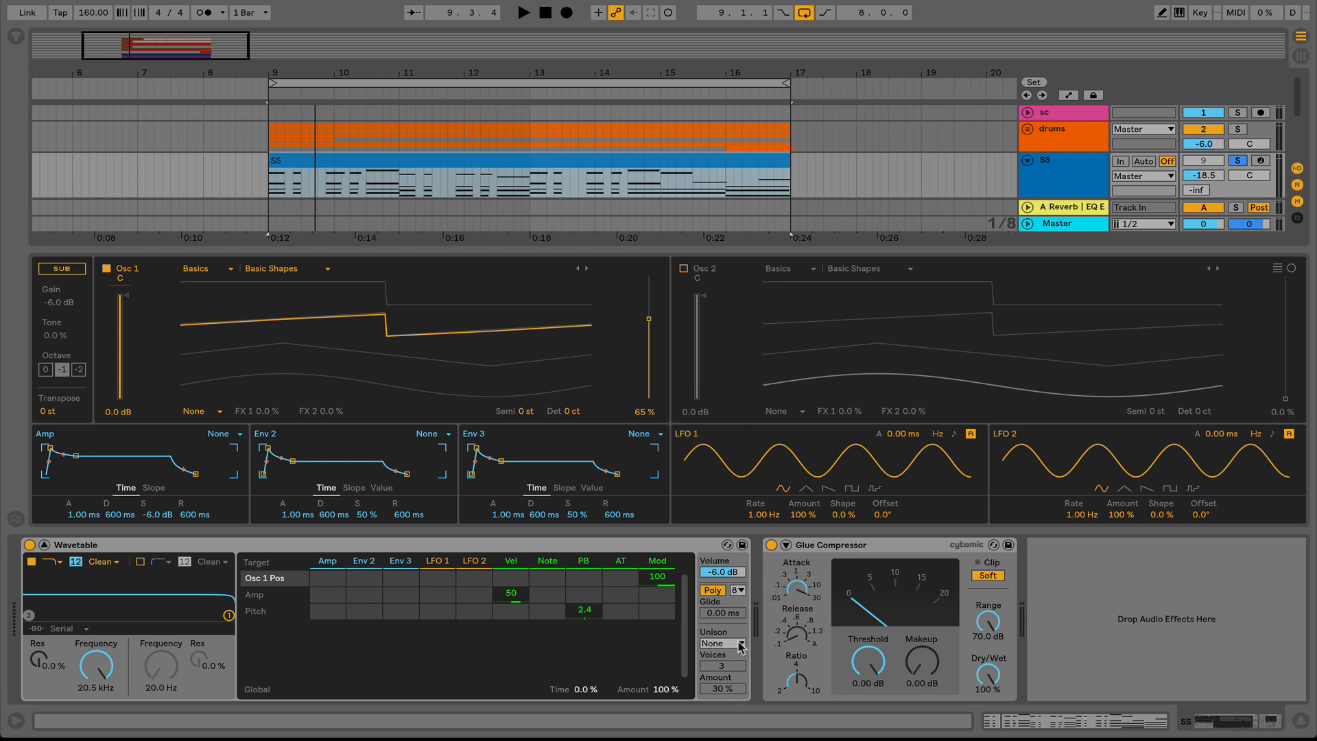
Step: Set Wavetable's unison to Classic with 5 voices and an amount of 12 %, adjusting the amount during playback
click(740, 644)
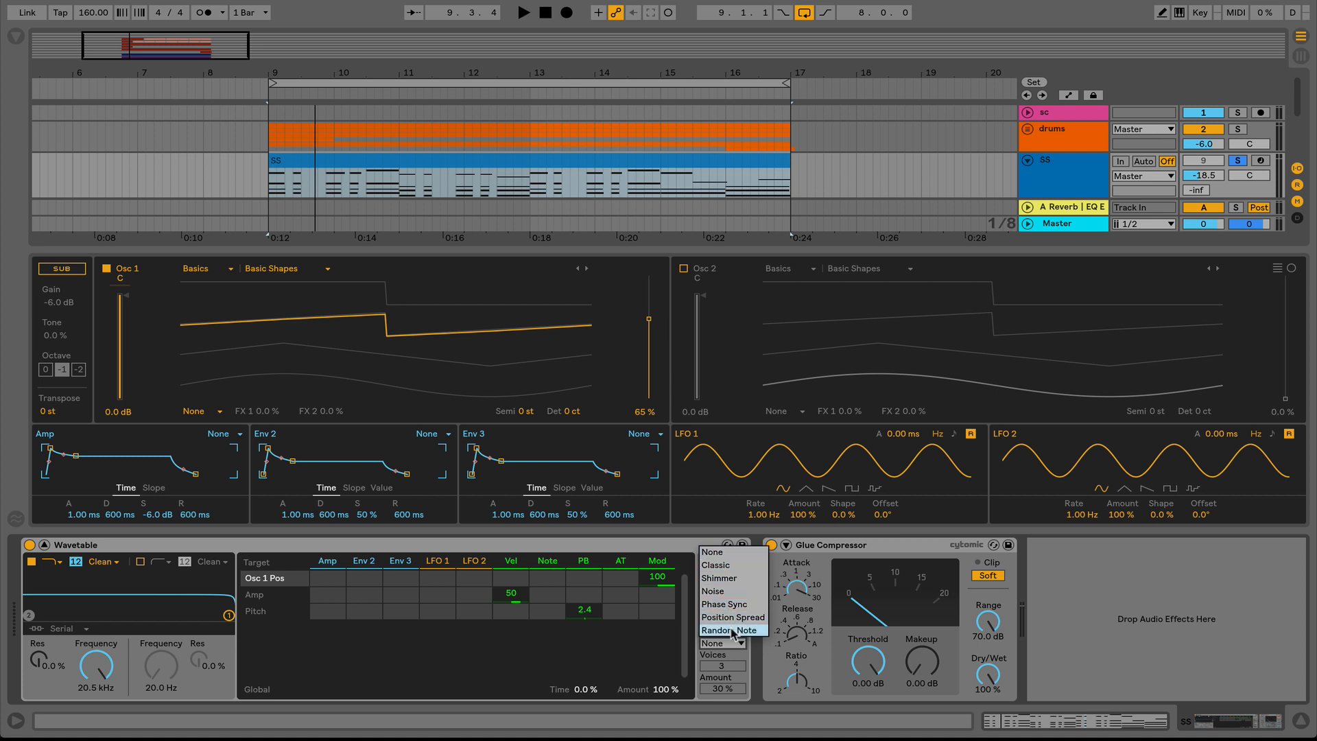
click(697, 545)
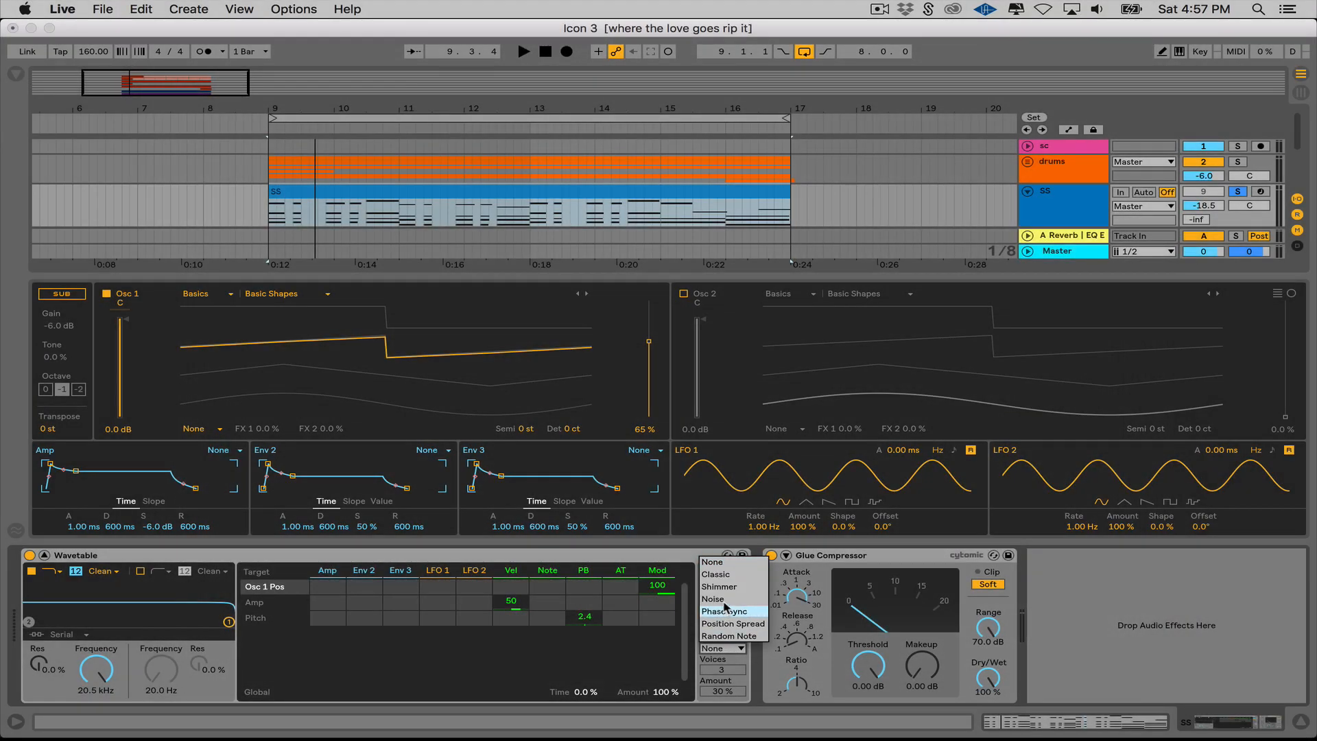
click(722, 579)
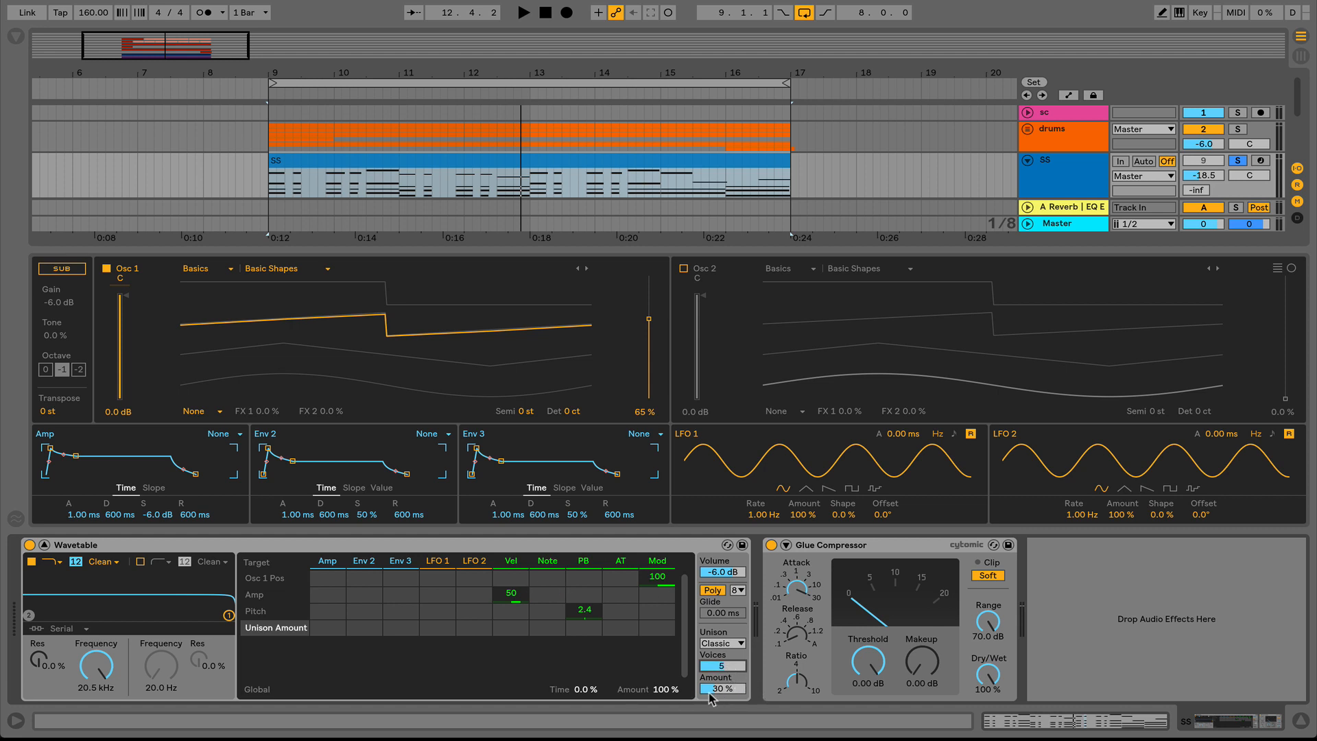
key(space)
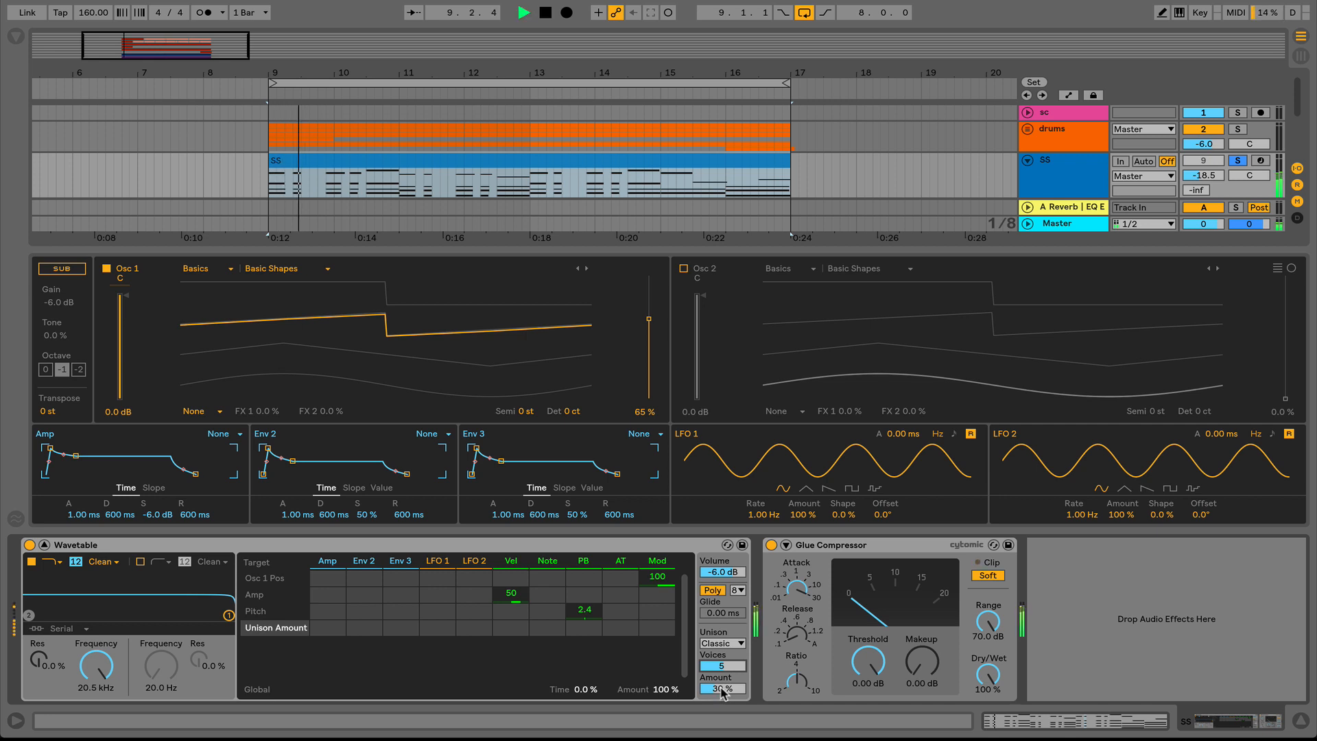
mouse_move(710, 694)
mouse_down()
mouse_move(710, 707)
mouse_move(721, 689)
mouse_up()
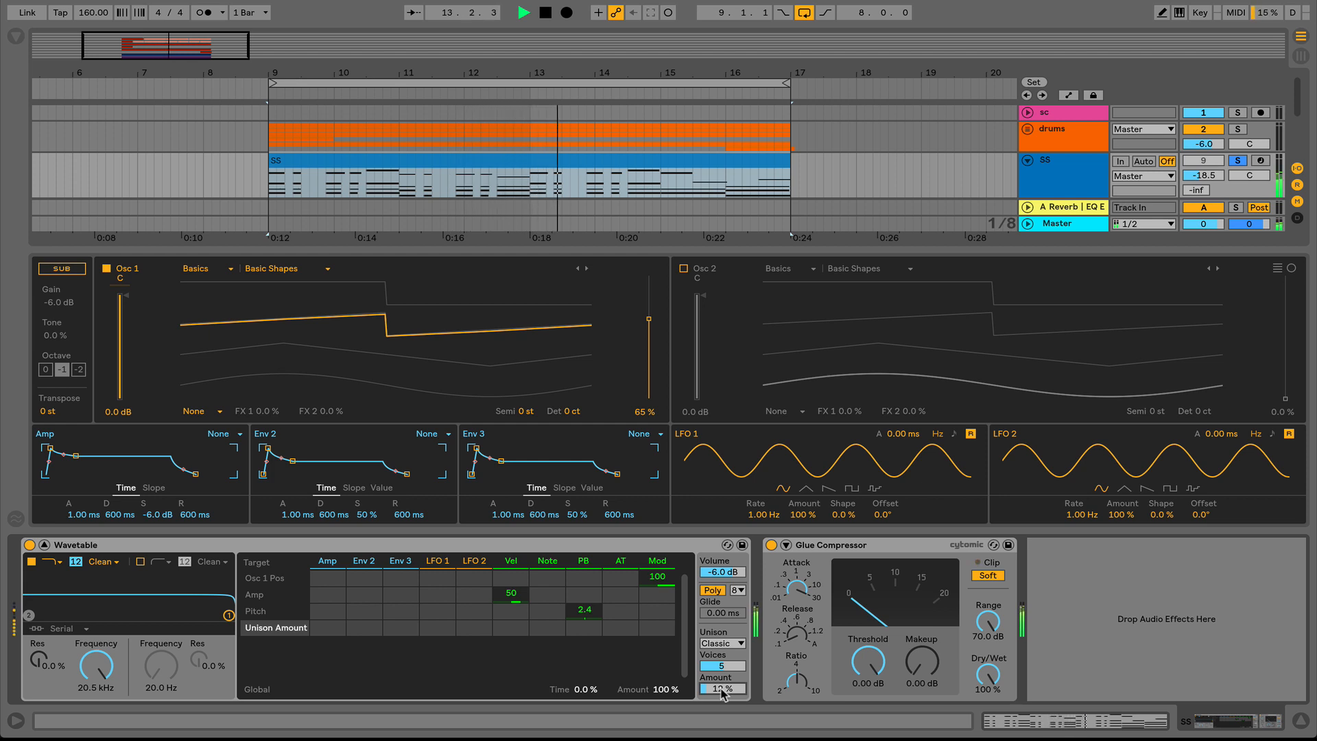
key(space)
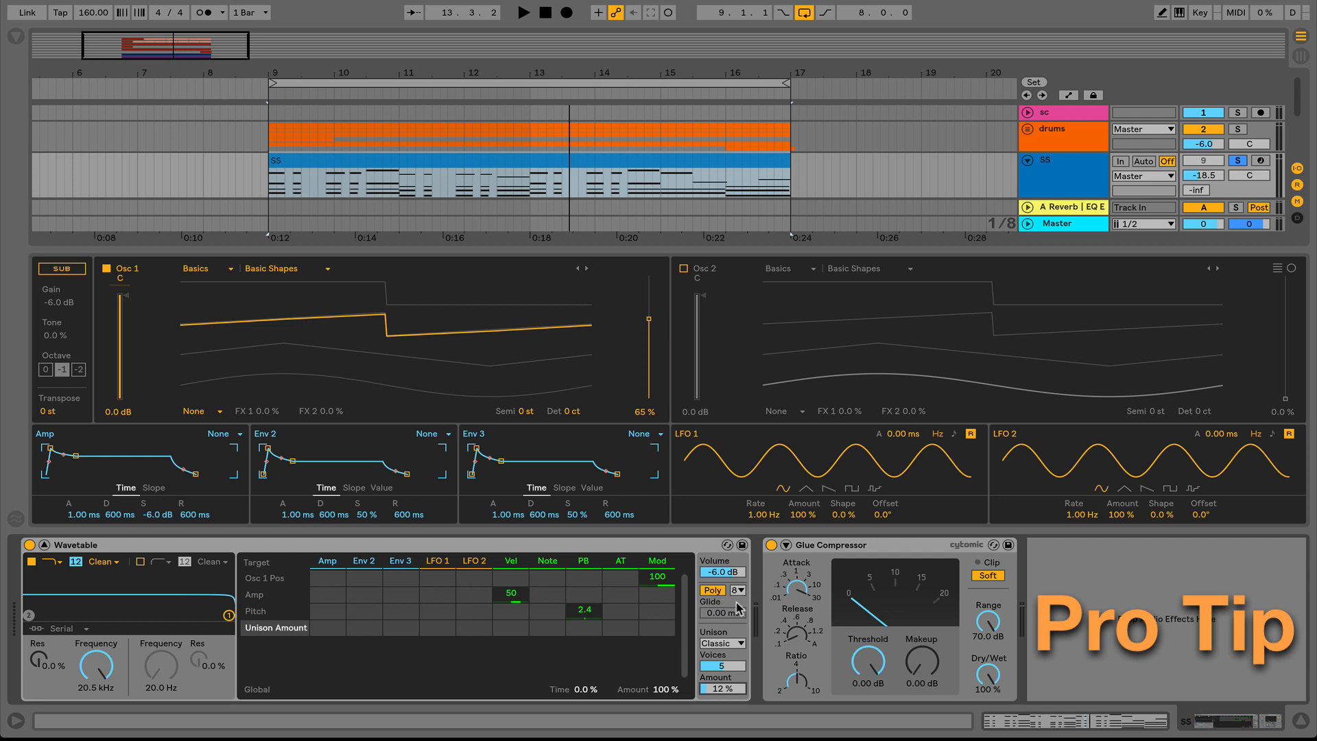
Step: Limit Wavetable's polyphony to 4 voices
click(739, 591)
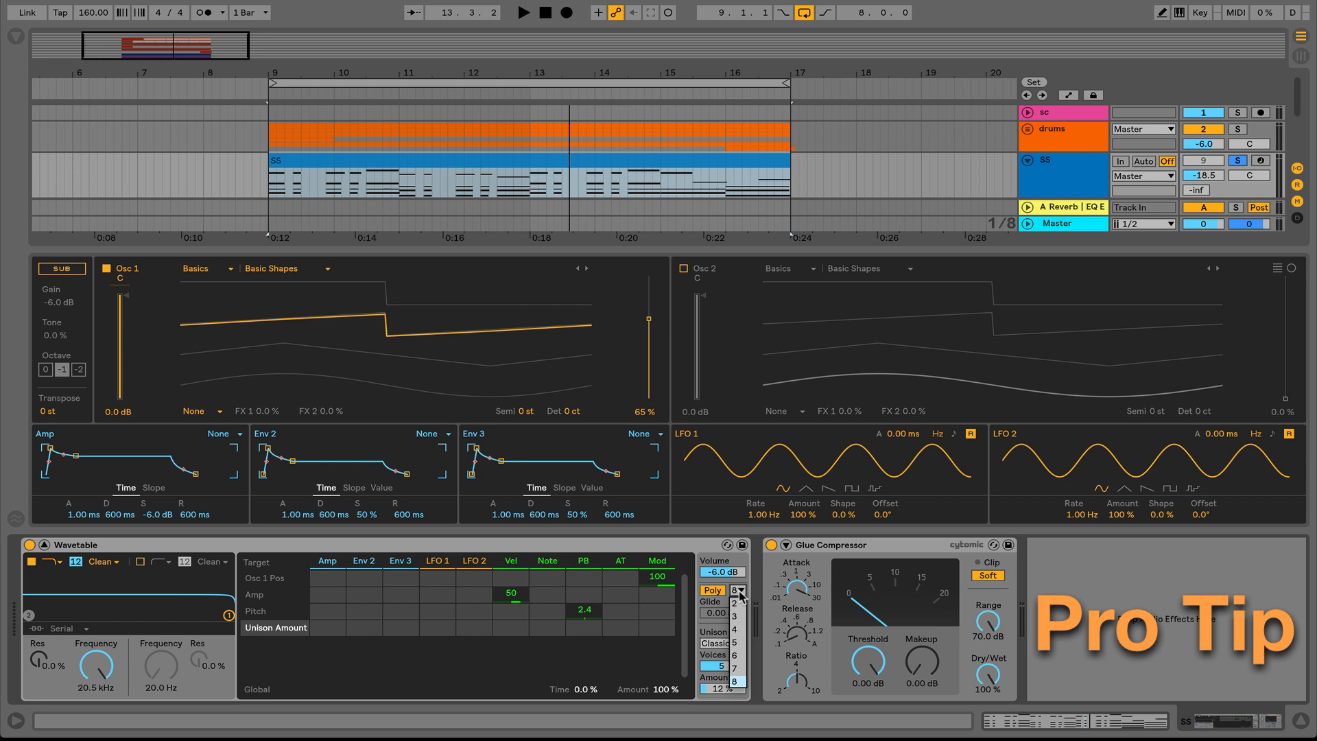
click(740, 681)
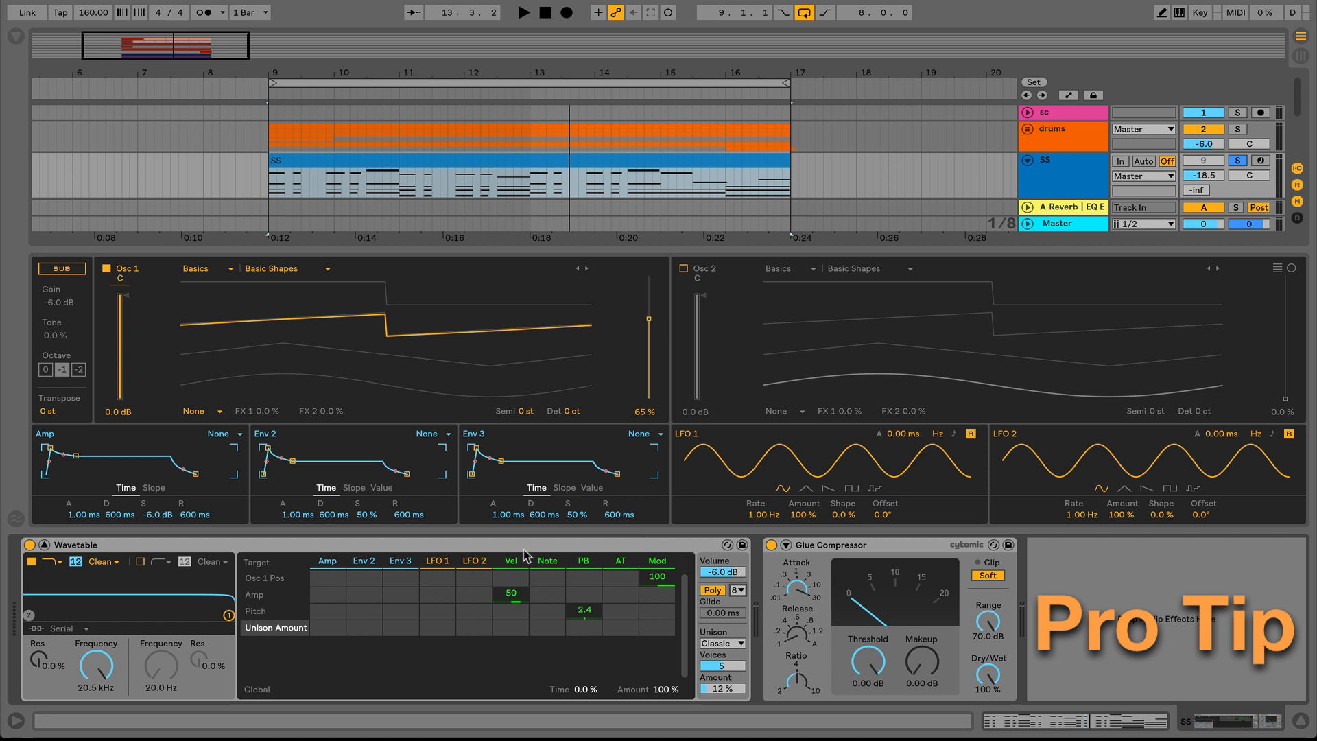
click(738, 592)
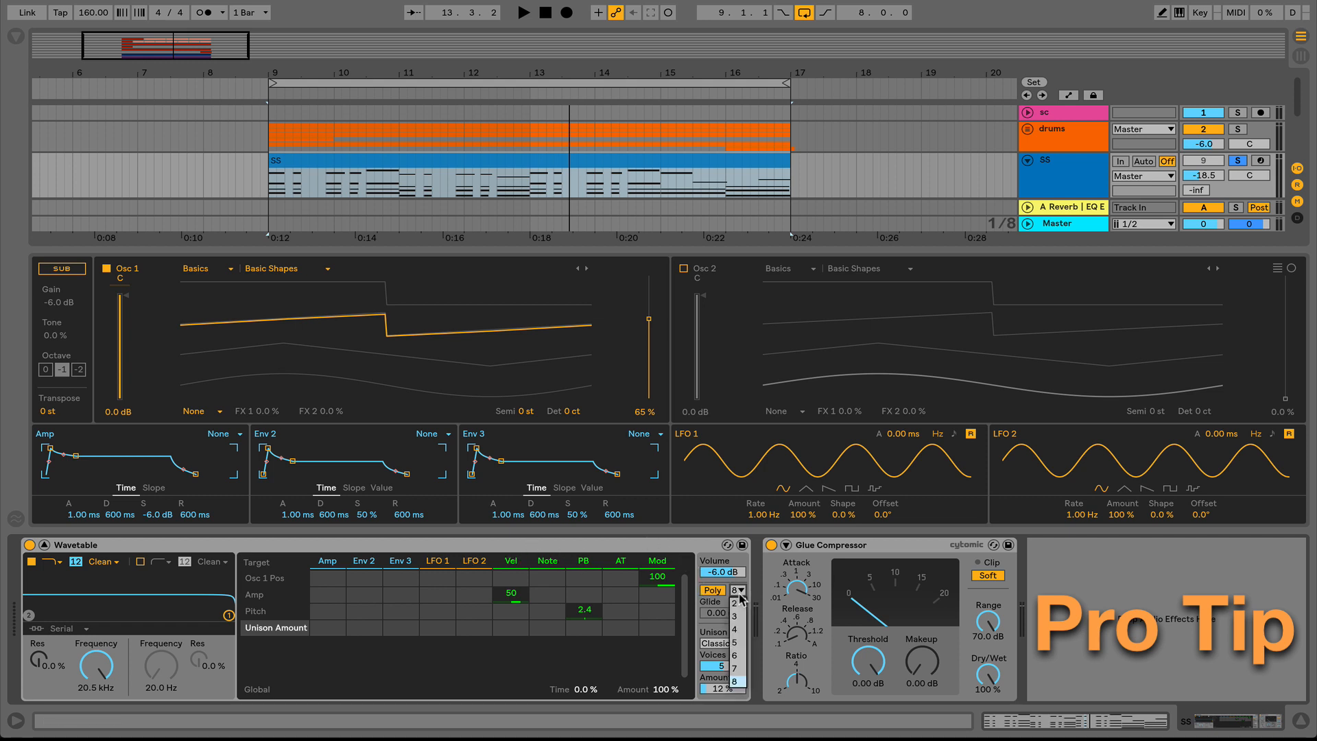
click(738, 626)
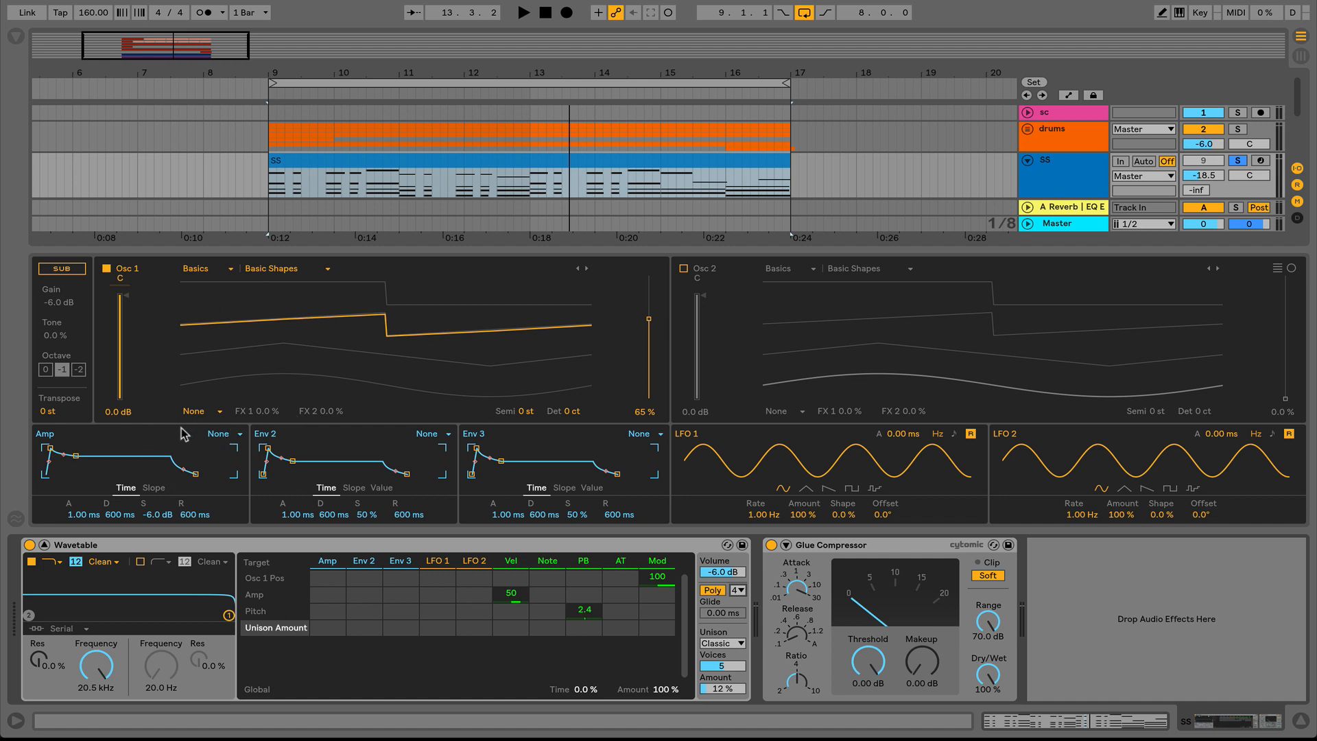
Step: Apply the Fm effect to Osc 1 and set its amount to 44 % while the clip plays
click(206, 412)
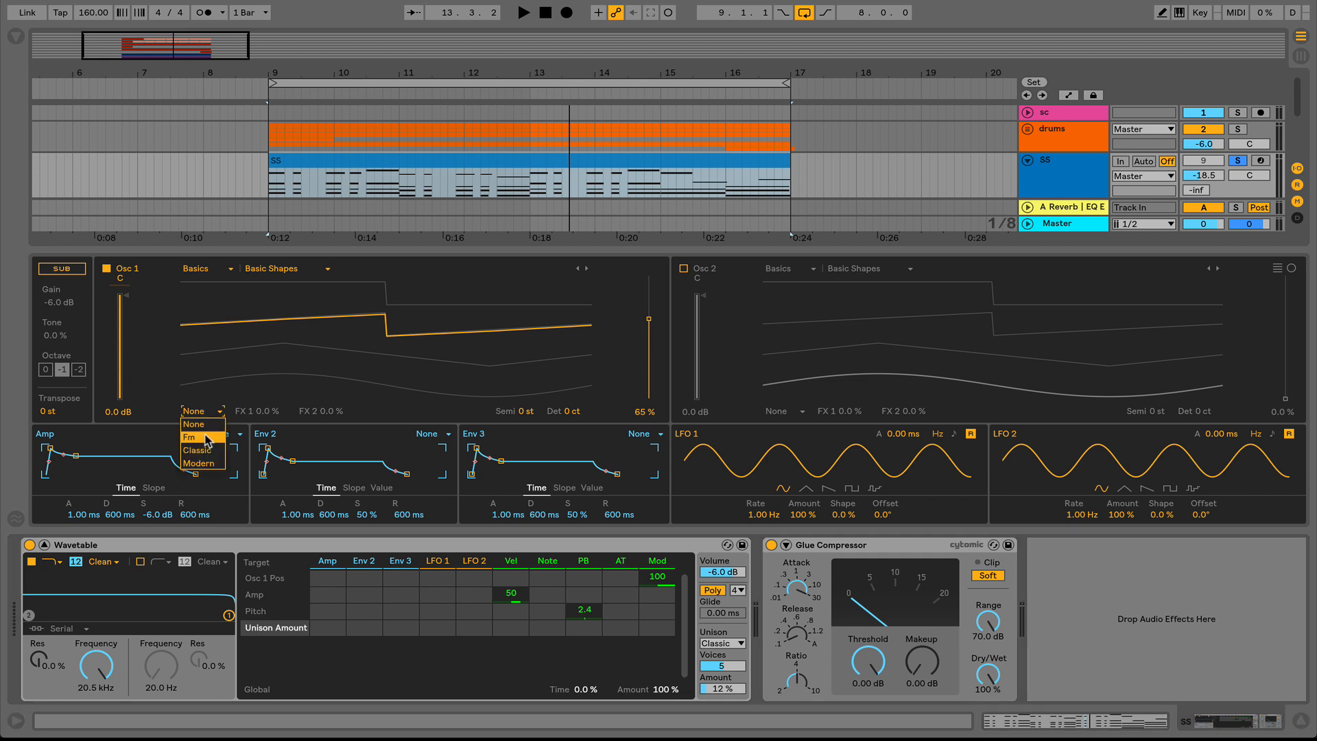
click(193, 428)
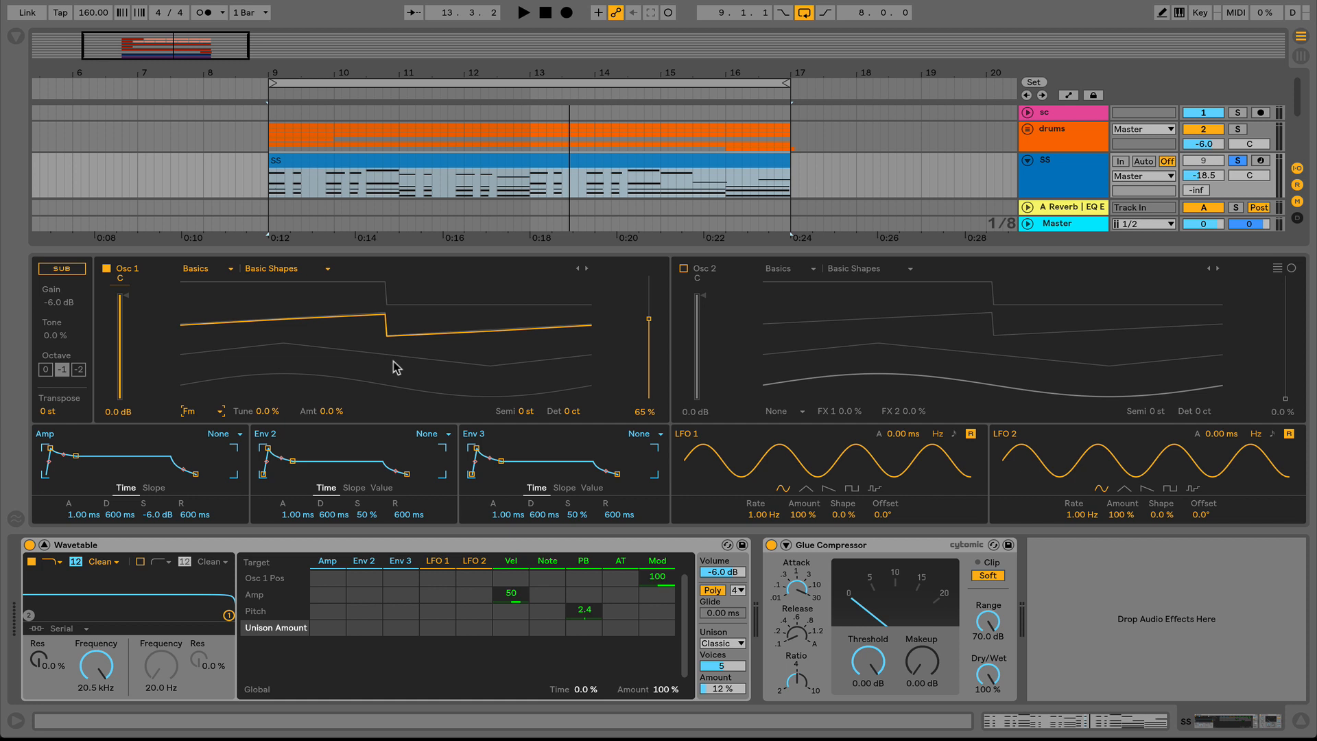
key(space)
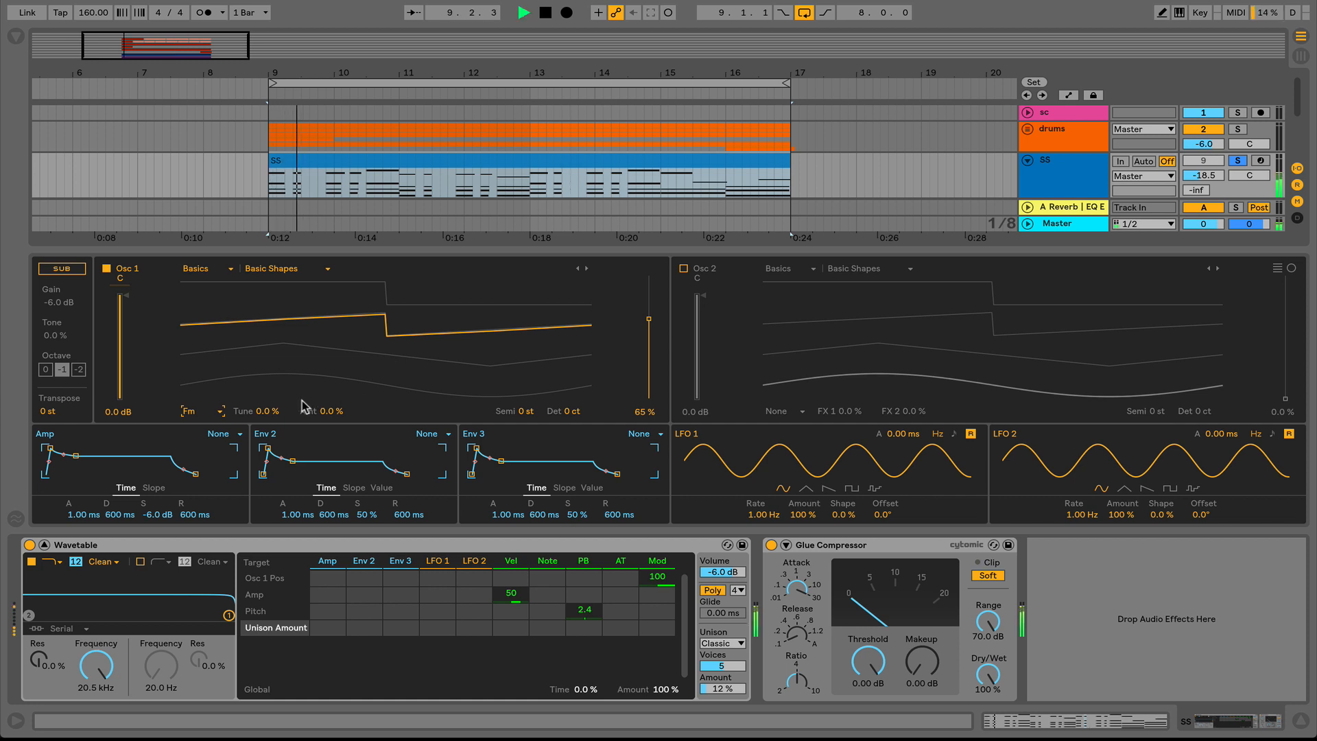
drag(330, 410, 330, 371)
key(space)
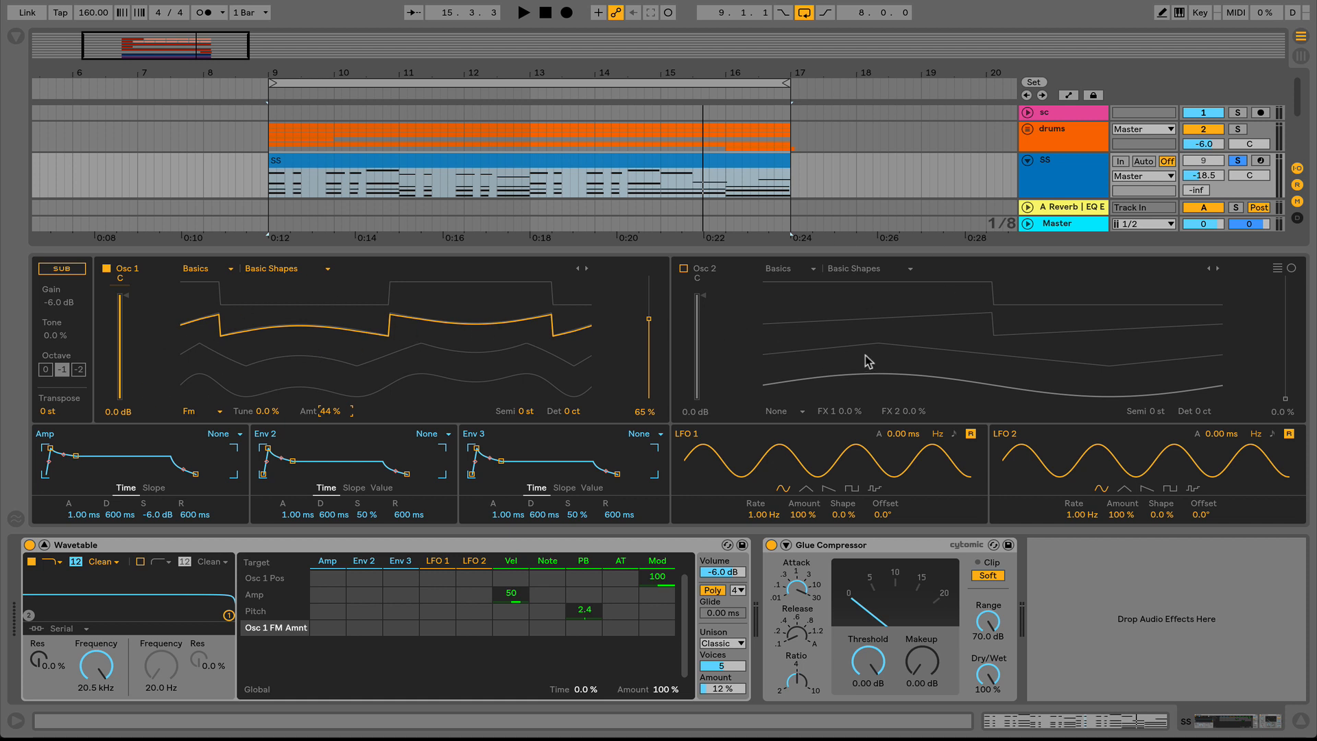
Step: Enable Osc 2 with the Basic Shapes wavetable and set its position to 38 %
click(683, 269)
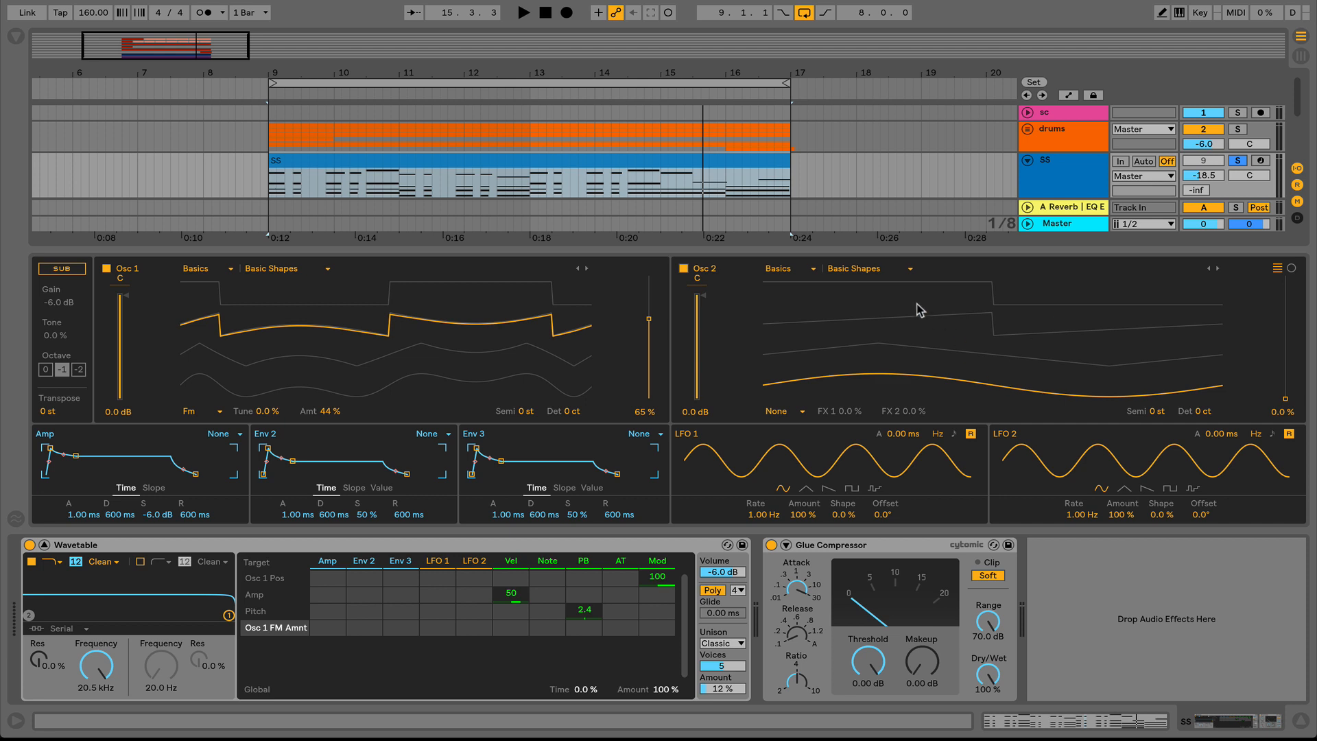
mouse_move(952, 378)
mouse_down()
mouse_move(952, 322)
mouse_move(951, 345)
mouse_up()
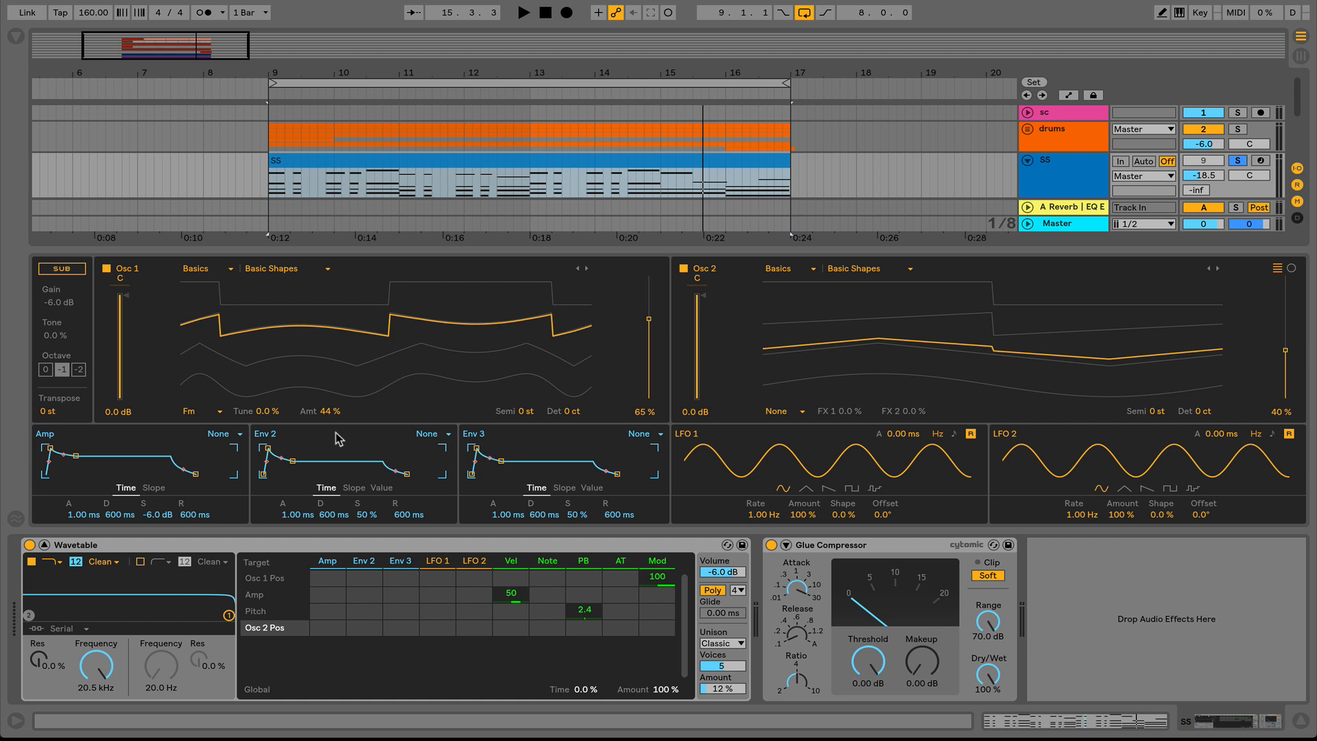
mouse_move(954, 364)
mouse_down()
mouse_move(954, 343)
mouse_move(954, 367)
mouse_up()
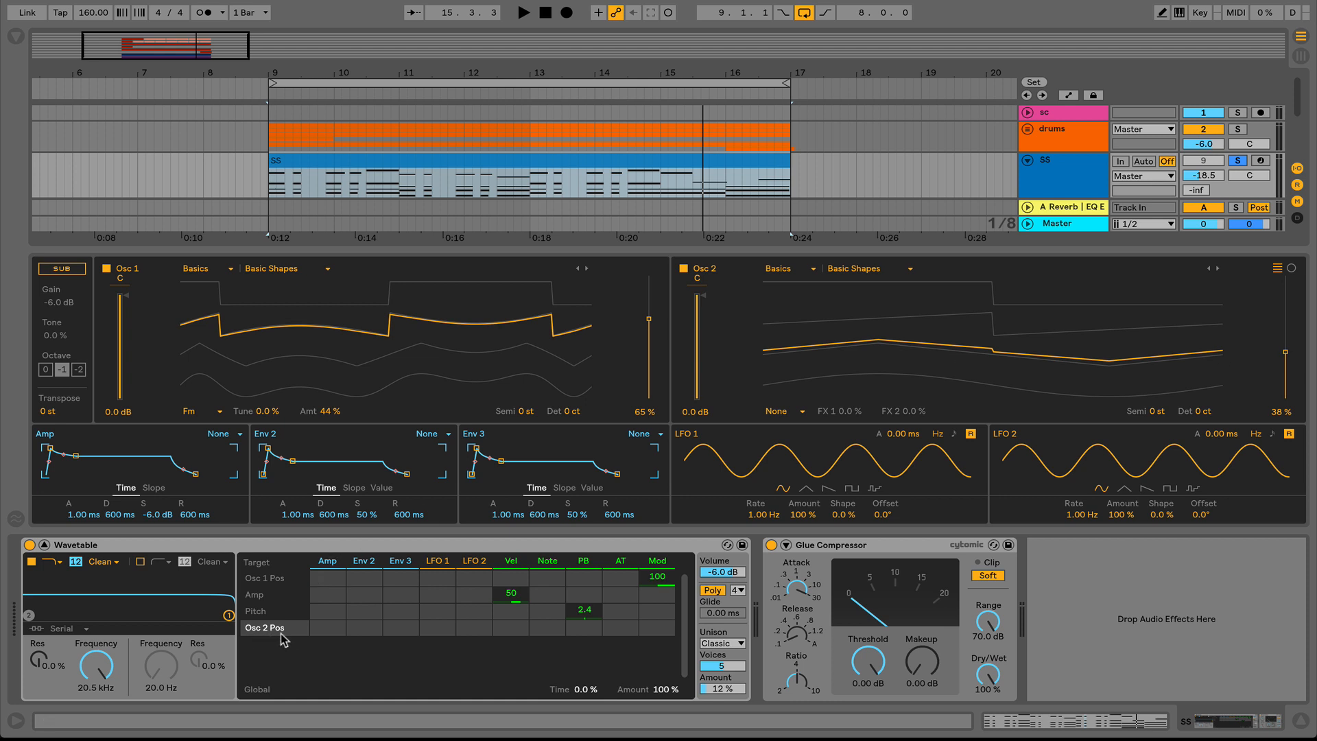
Step: Modulate Osc 2 Pos with Env 2 by an amount of 72 in the modulation matrix and audition it
click(365, 627)
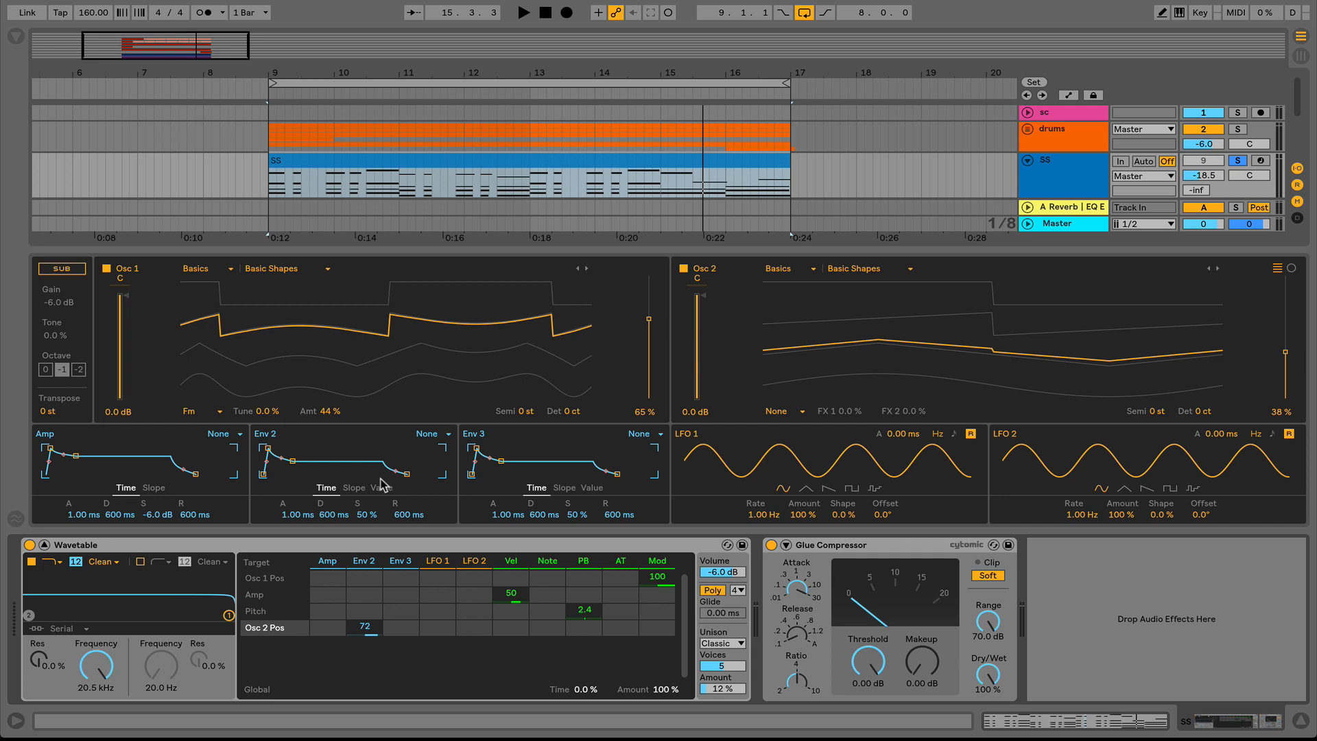
key(space)
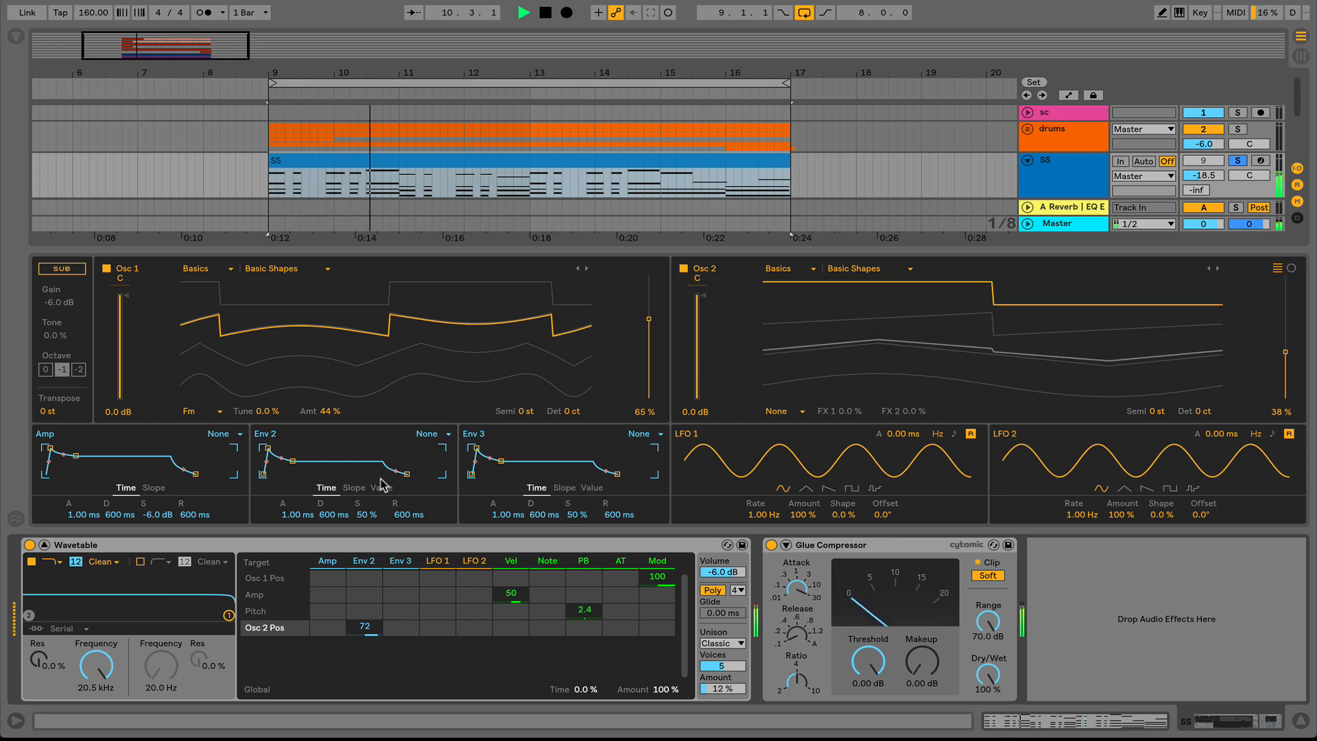
key(space)
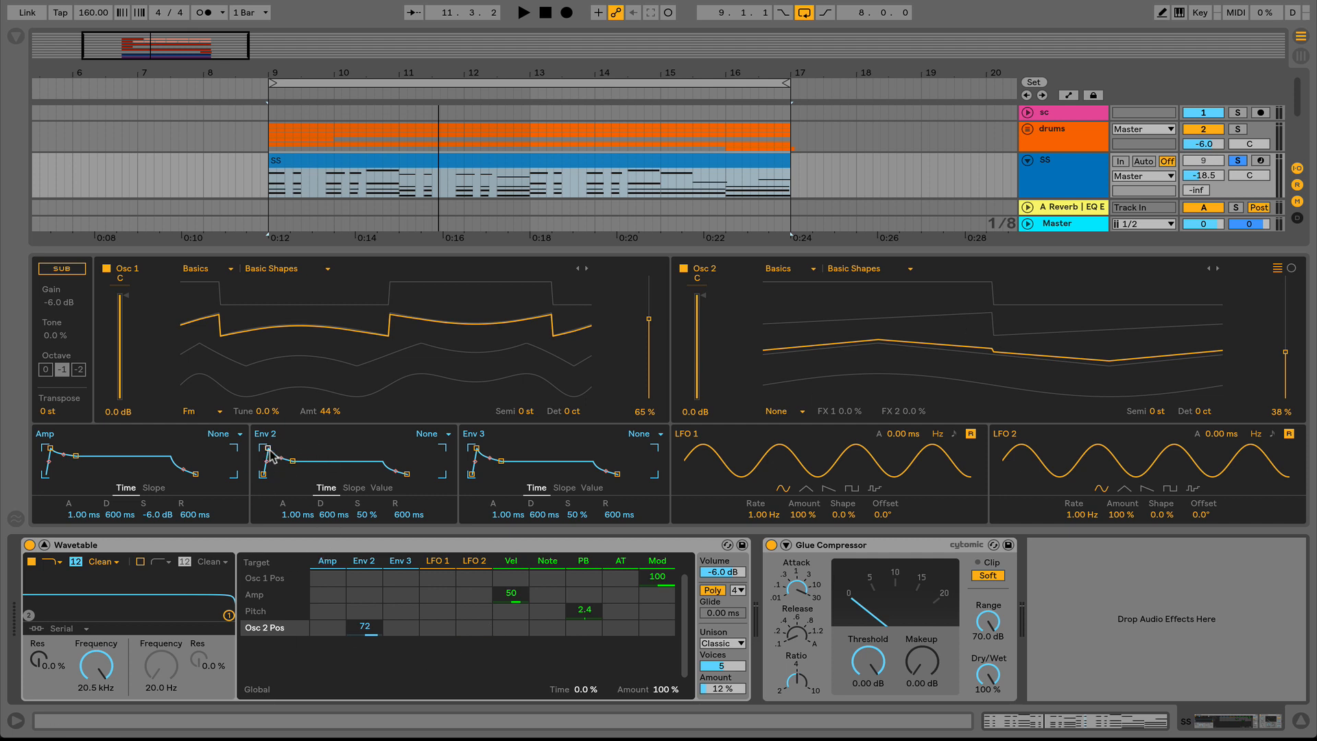
Step: Lengthen the Env 2 attack to 118 ms
mouse_move(269, 451)
mouse_down()
mouse_move(333, 449)
mouse_move(283, 449)
mouse_up()
mouse_move(302, 512)
mouse_down()
mouse_move(302, 473)
mouse_move(302, 501)
mouse_up()
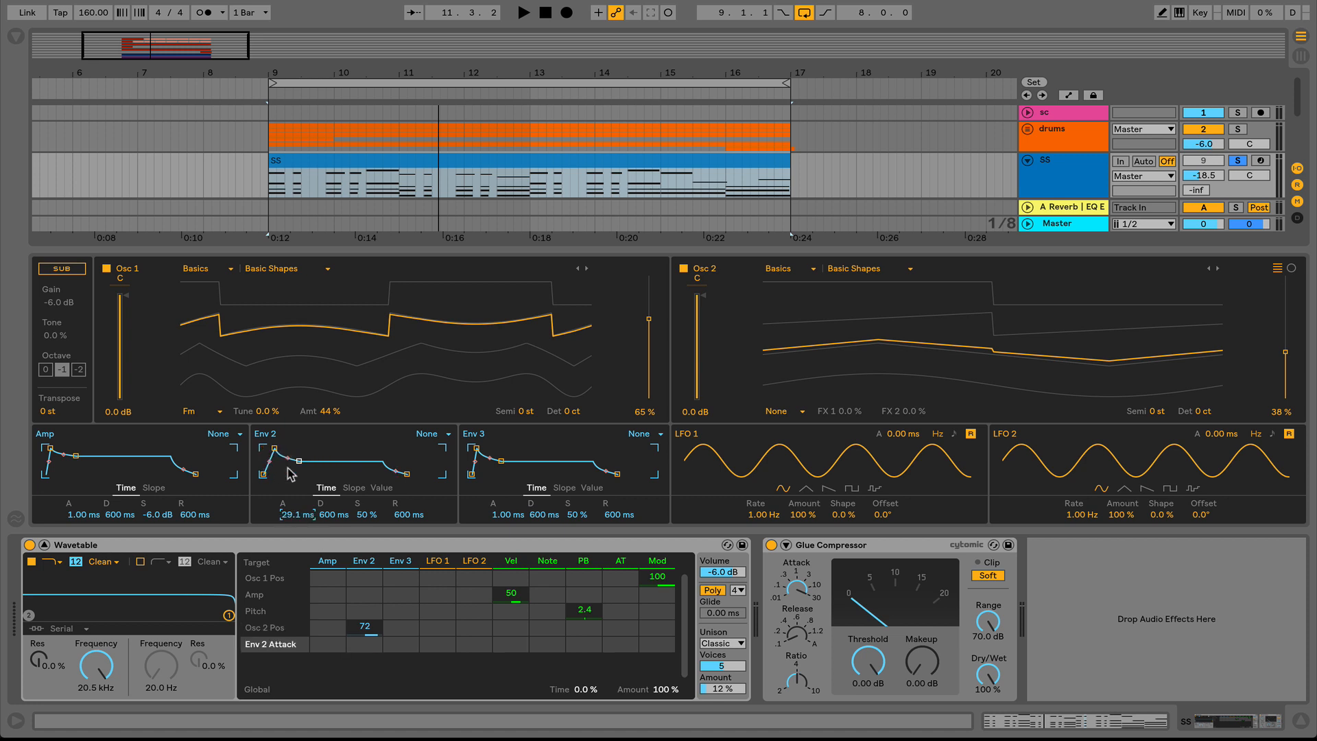
drag(275, 447, 280, 449)
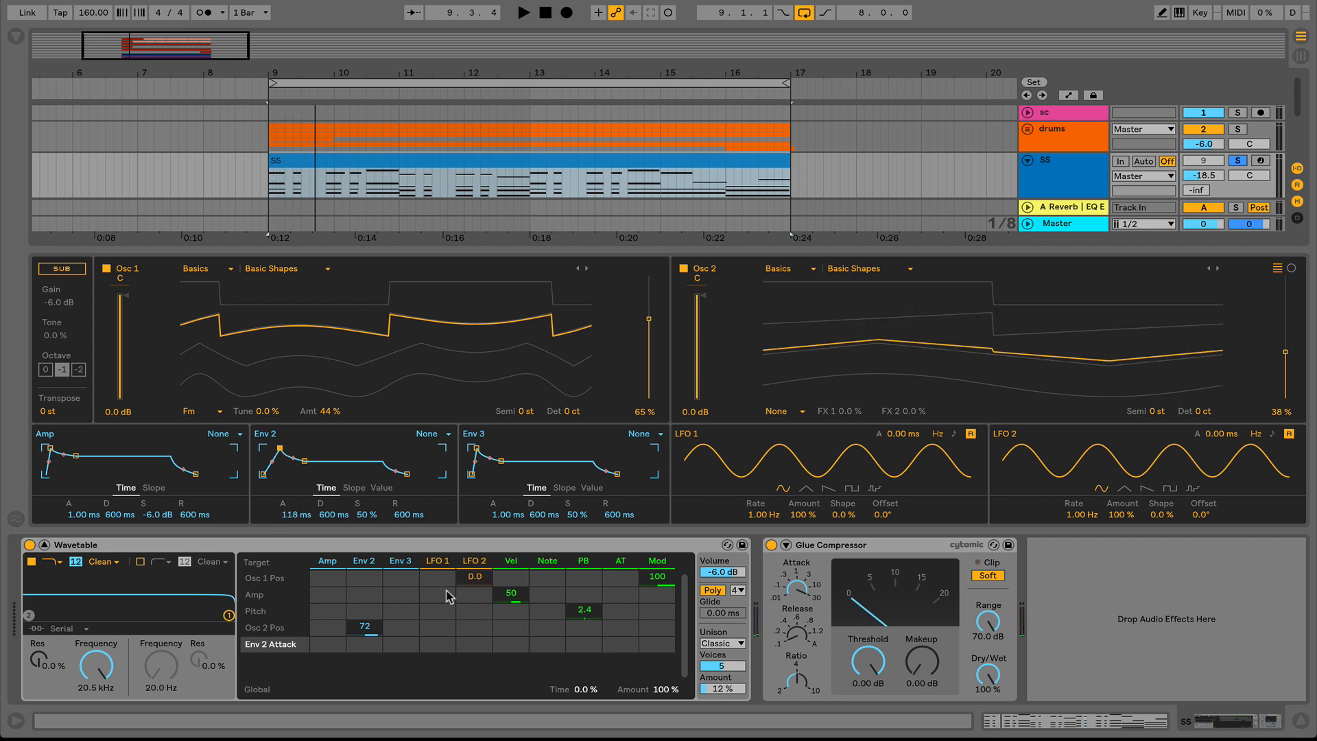
Step: Set the Env 2 modulation of Osc 2 Pos to 52 and switch off Osc 1 to hear Osc 2 alone
click(365, 627)
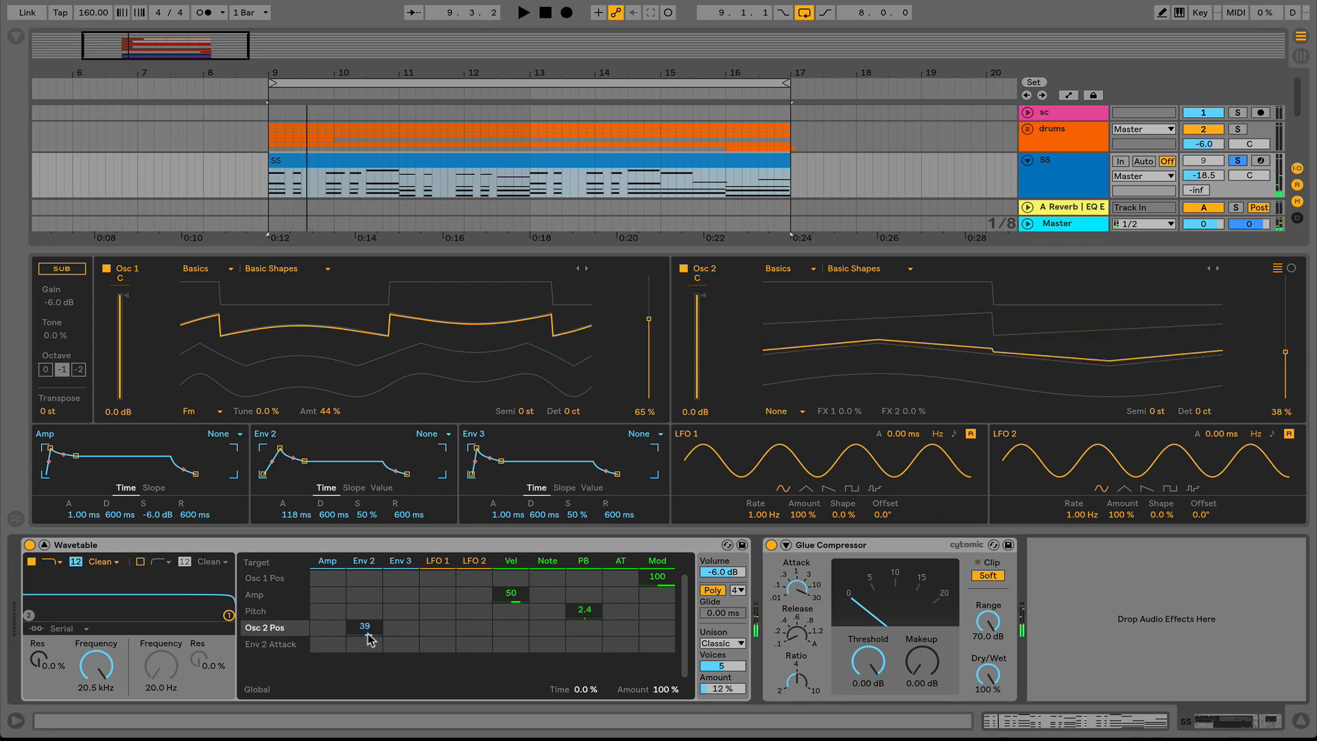
drag(371, 639, 370, 633)
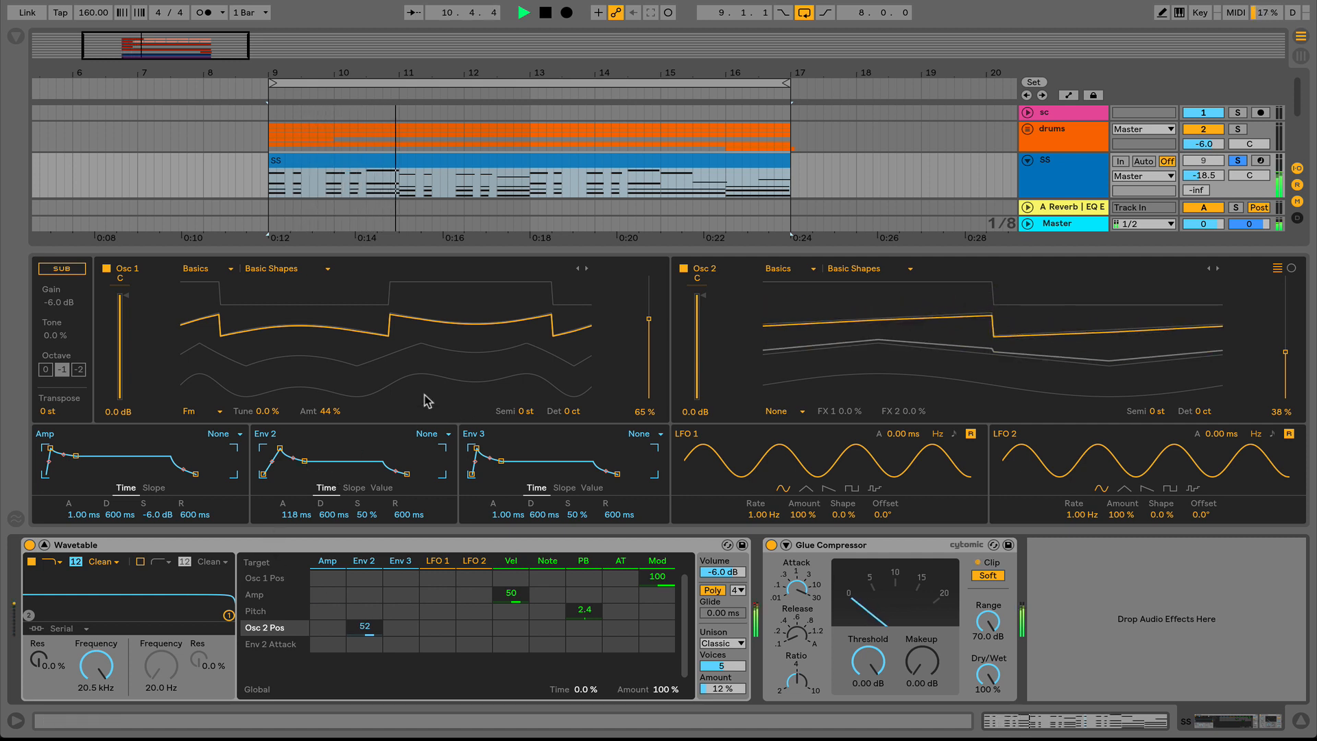
click(106, 269)
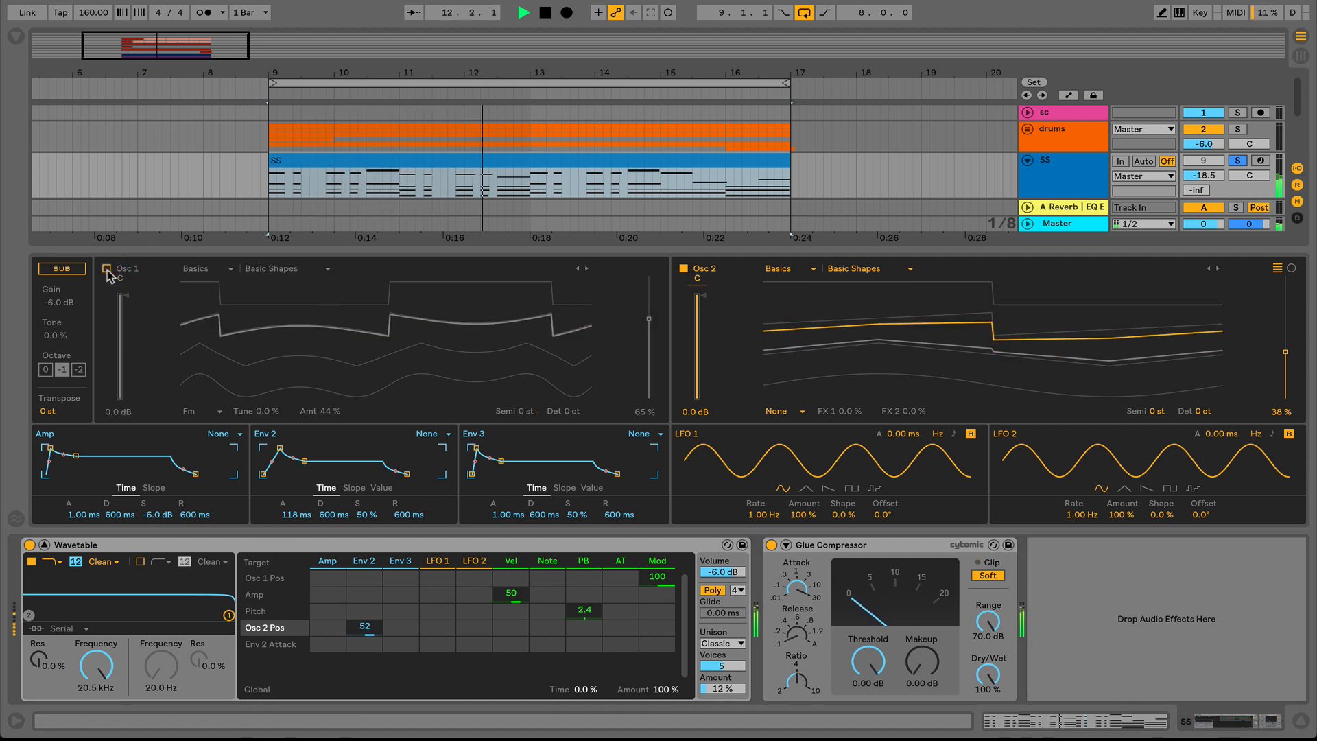
Step: Set the Osc 2 effect mode to Classic and its PW to -38 %
key(space)
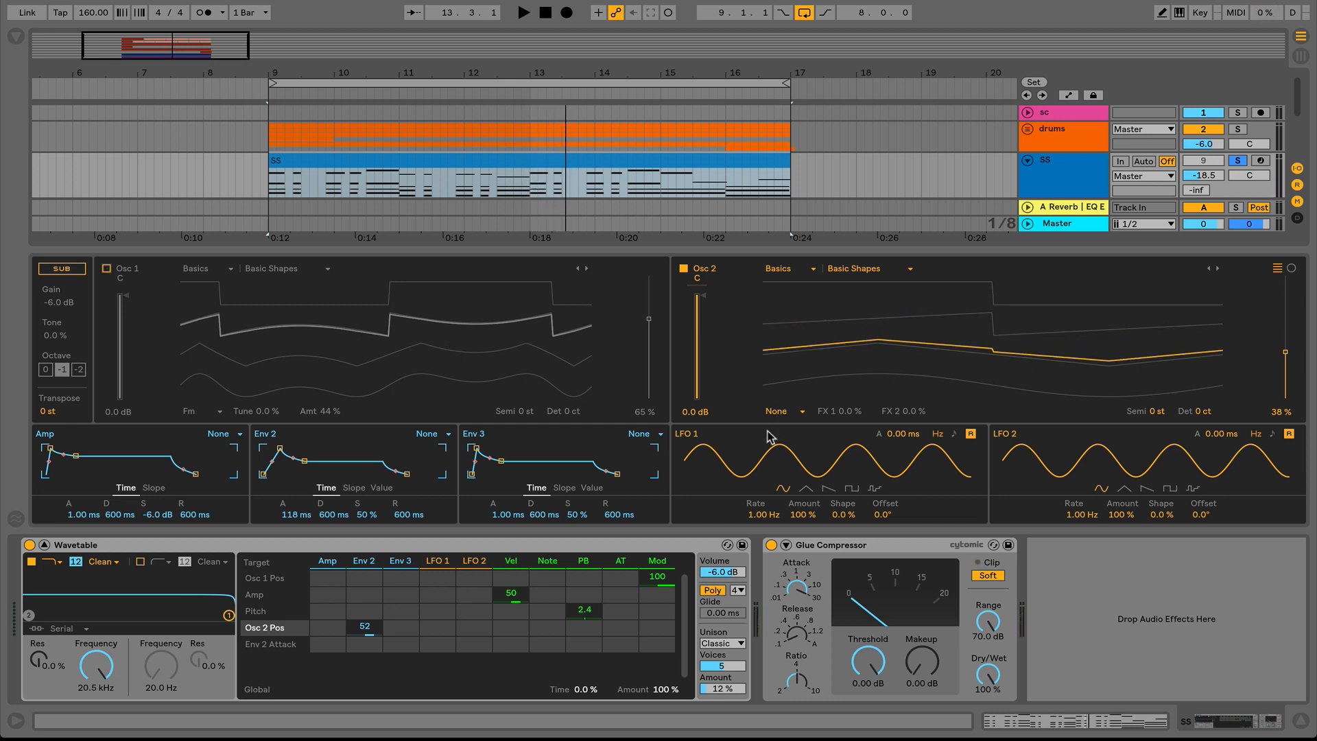
click(778, 413)
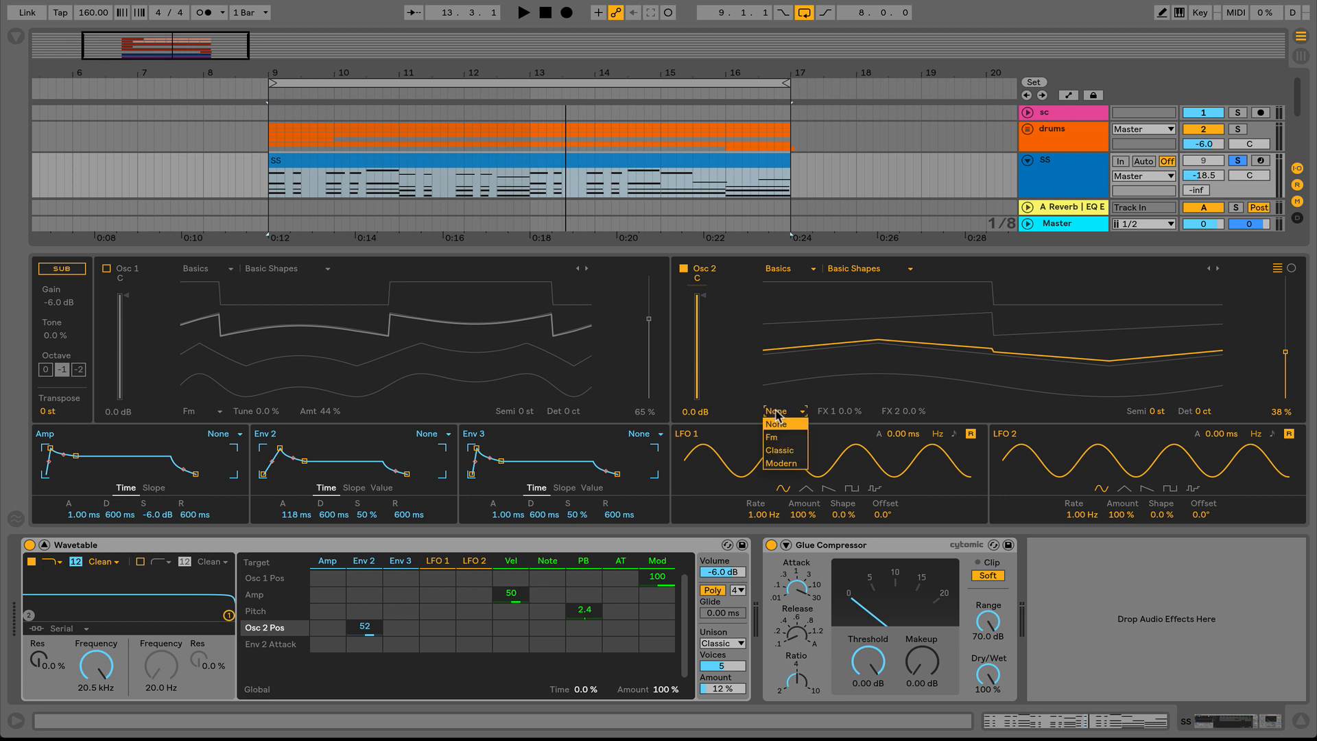
click(796, 451)
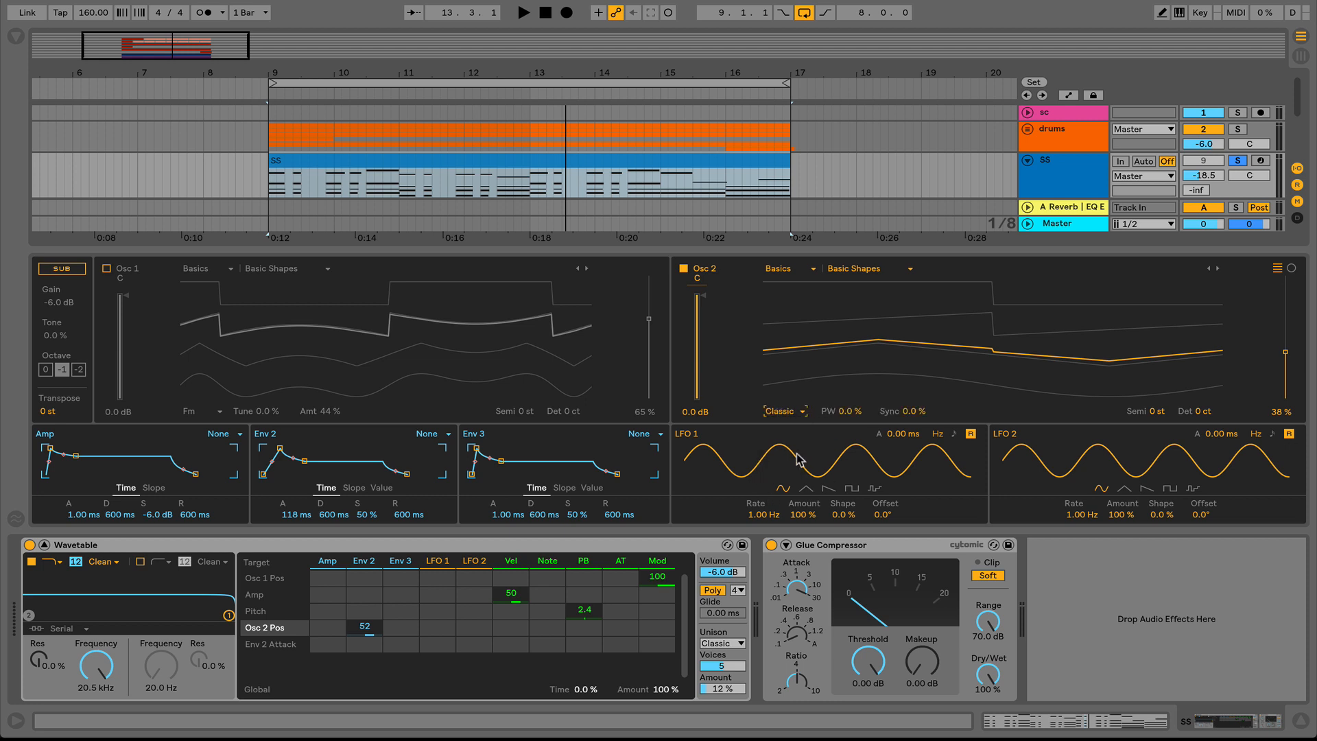
click(851, 412)
drag(848, 411, 848, 438)
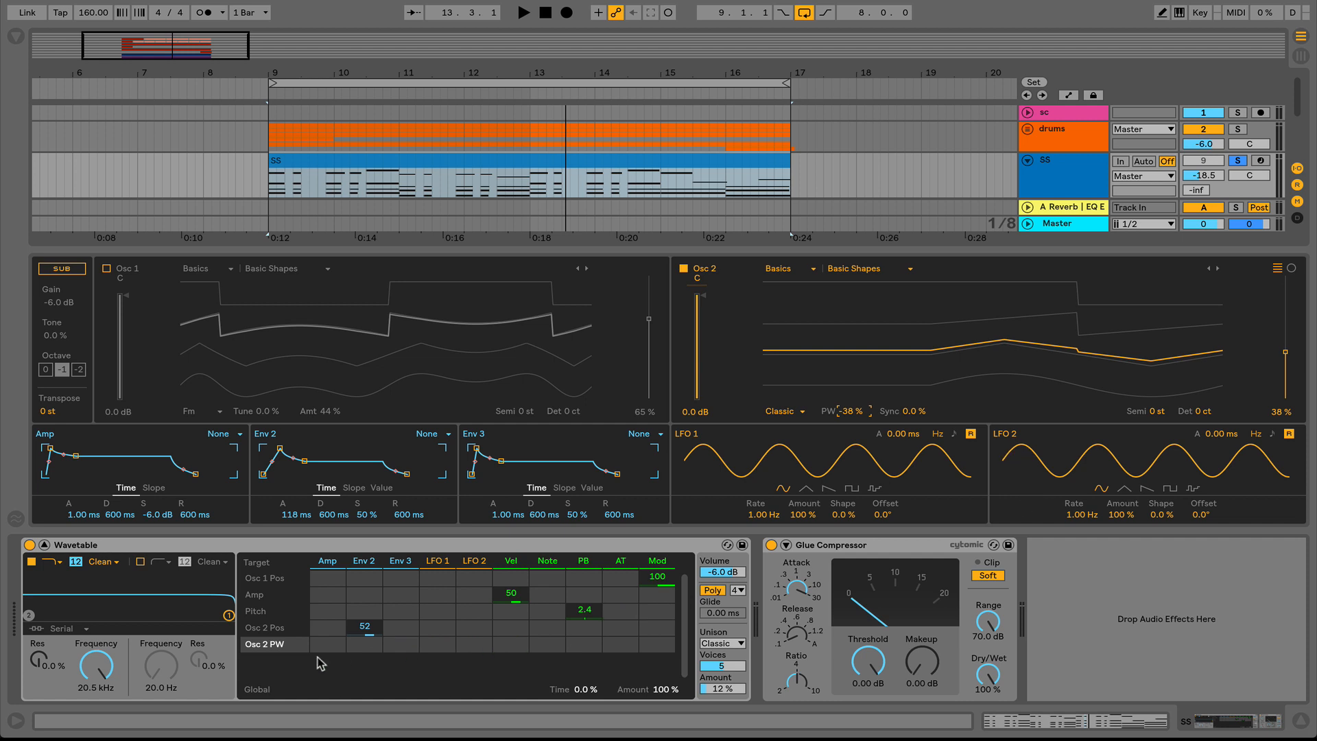
Step: Modulate Osc 2 PW with LFO 2 by an amount of 66 and tempo-sync LFO 2 at a rate of 1.5
drag(475, 643, 474, 637)
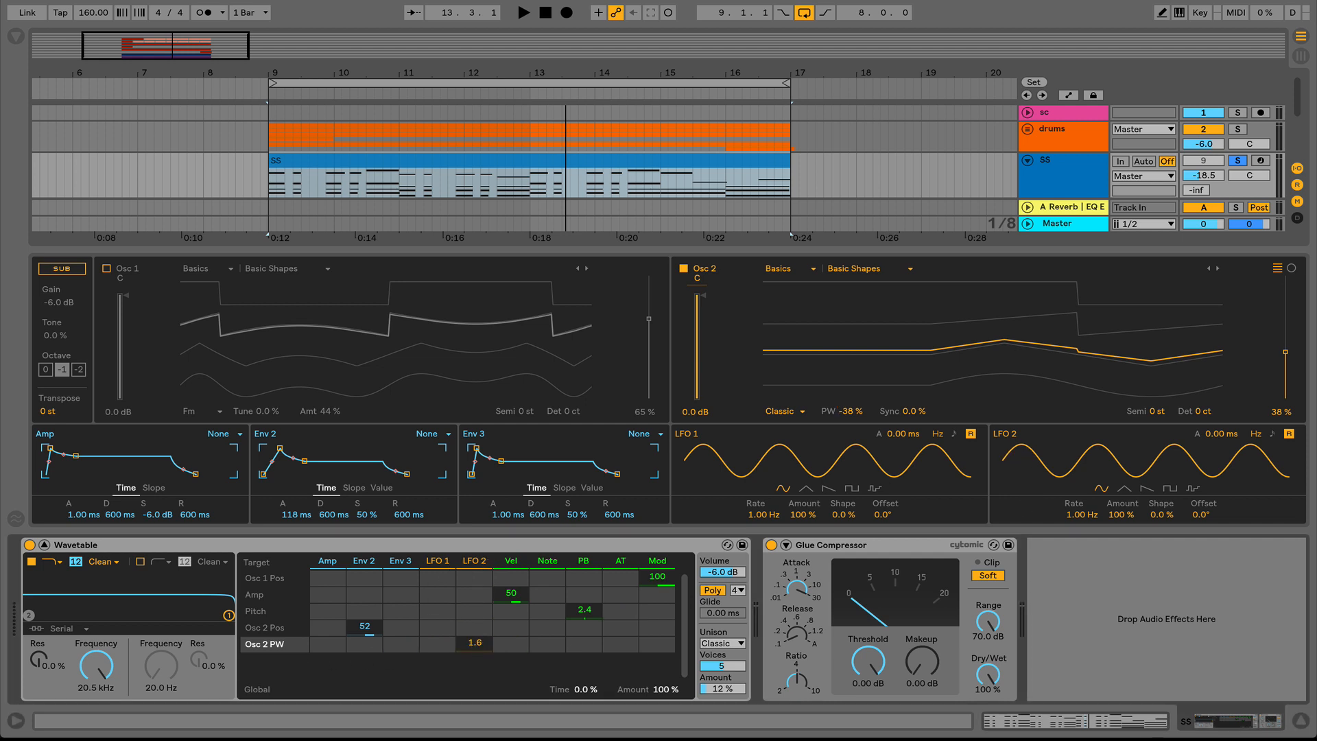
click(1274, 435)
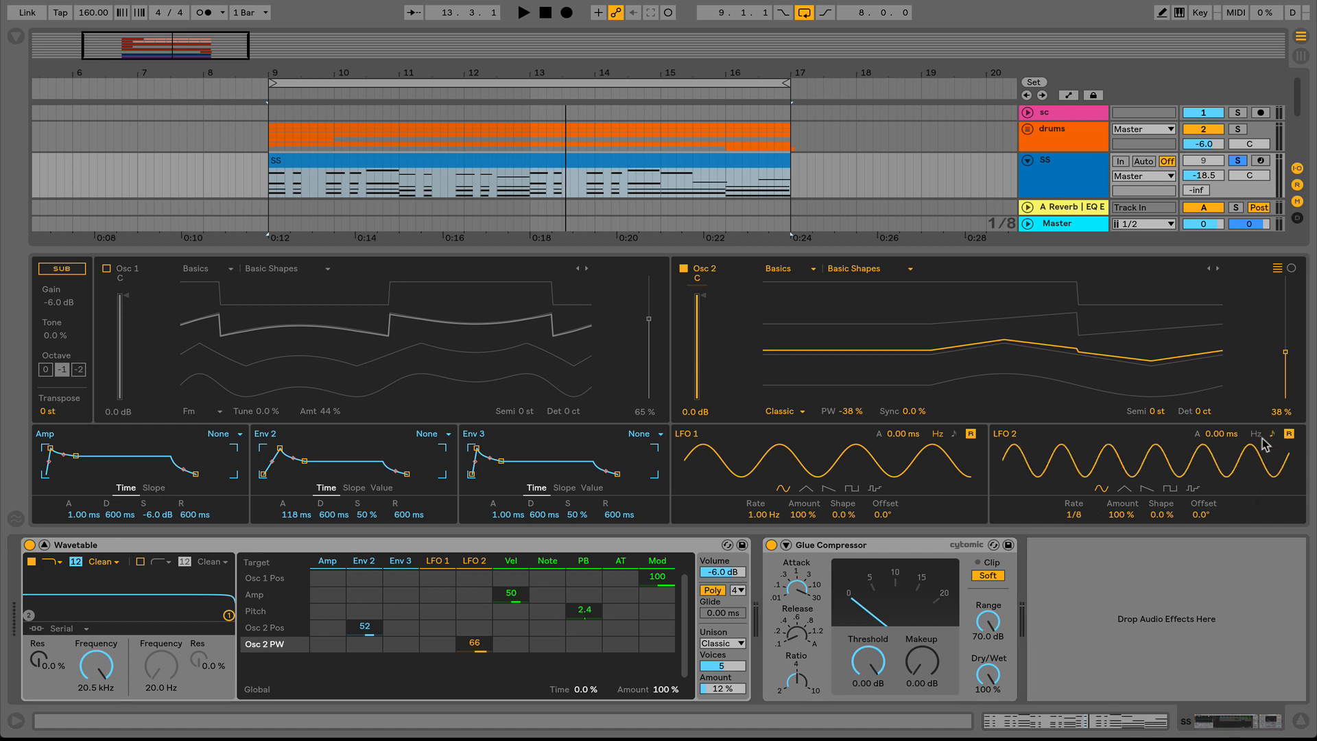
drag(1077, 519, 1077, 494)
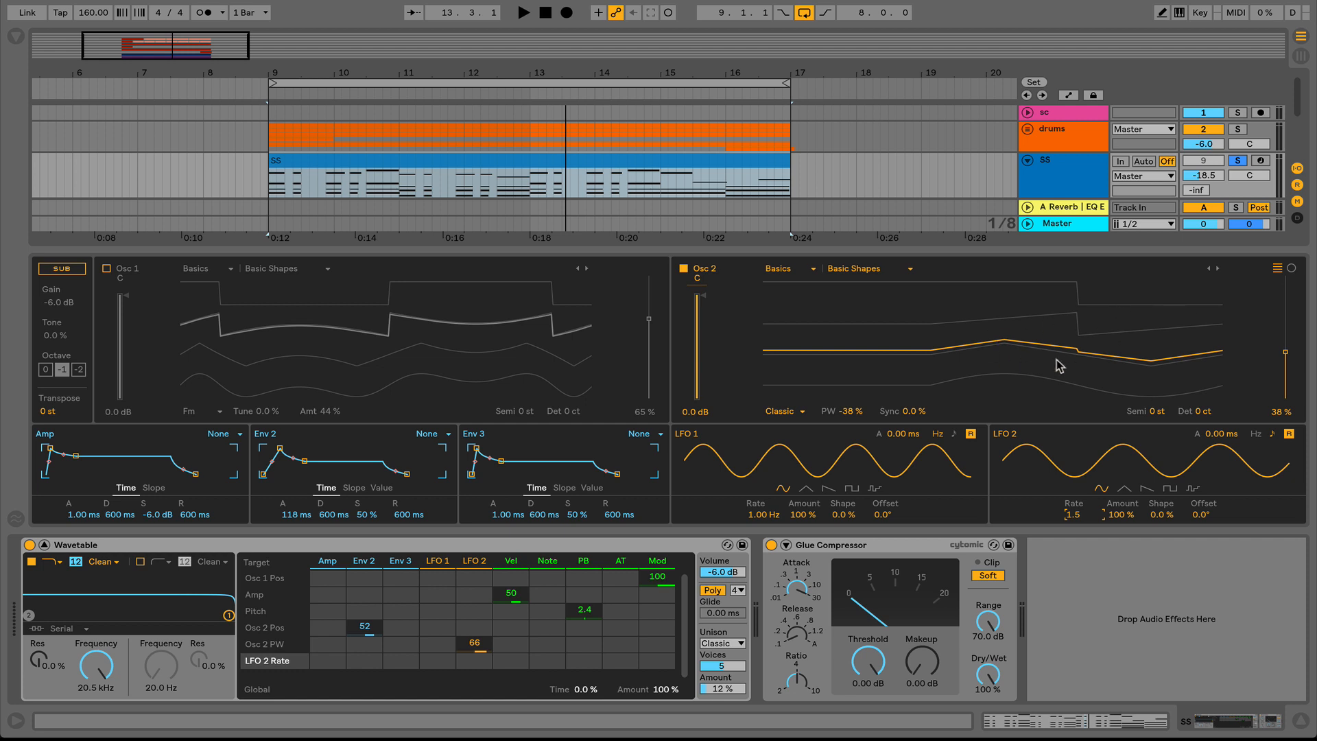
Step: Lower the Osc 2 PW to -53 % while auditioning the modulated sound
key(space)
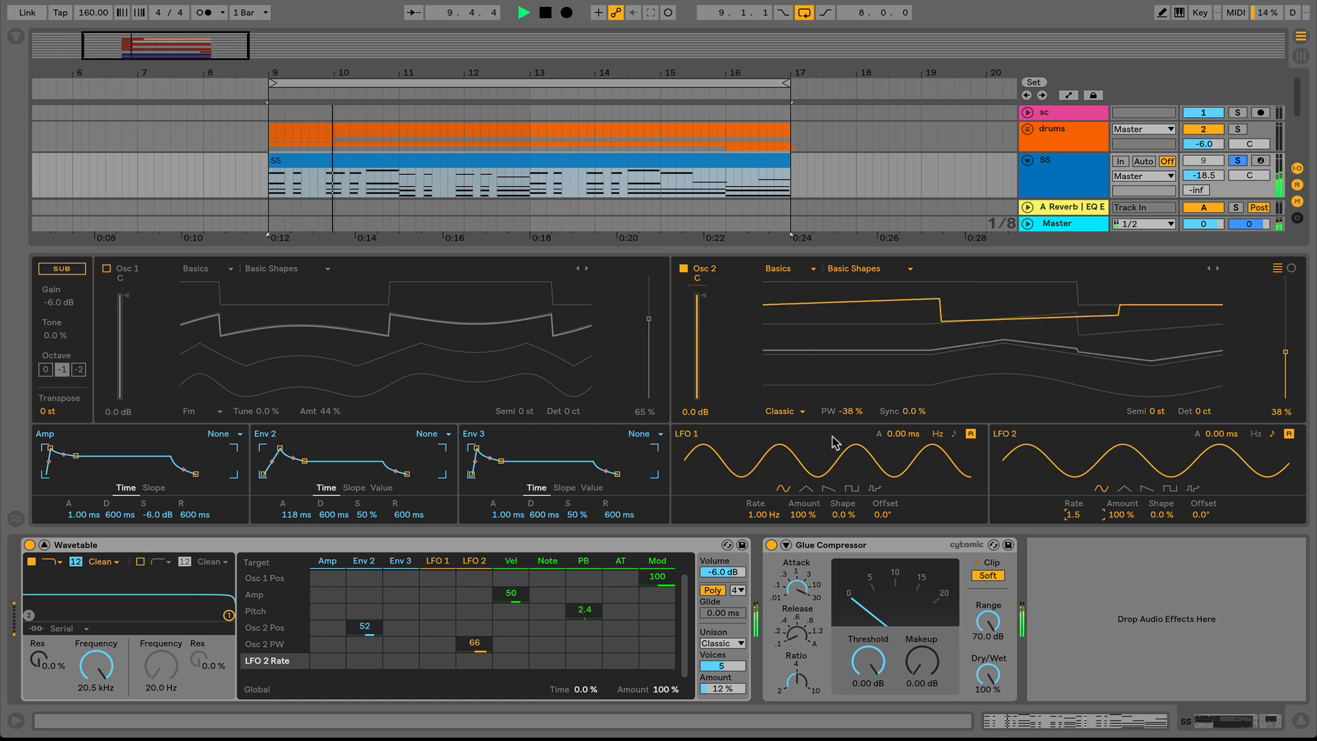
mouse_move(846, 410)
mouse_down()
mouse_move(845, 454)
mouse_move(851, 415)
mouse_up()
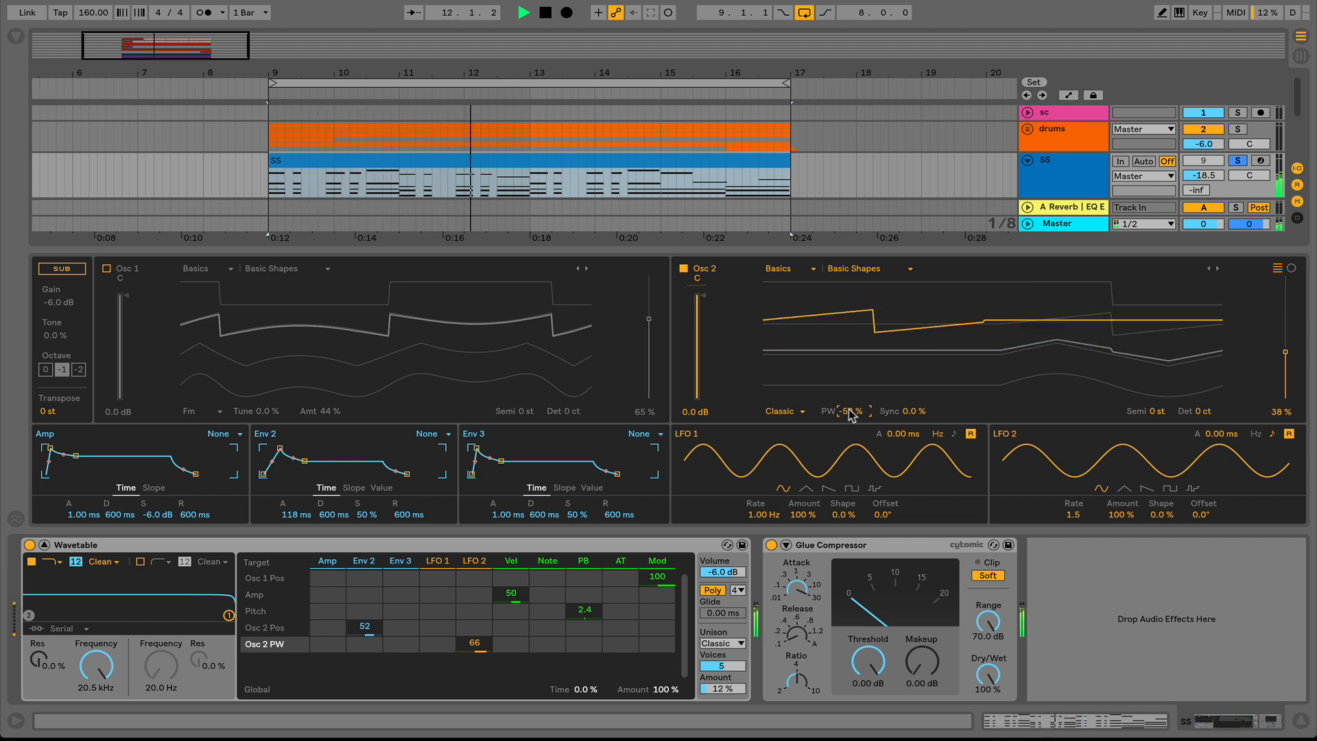
key(space)
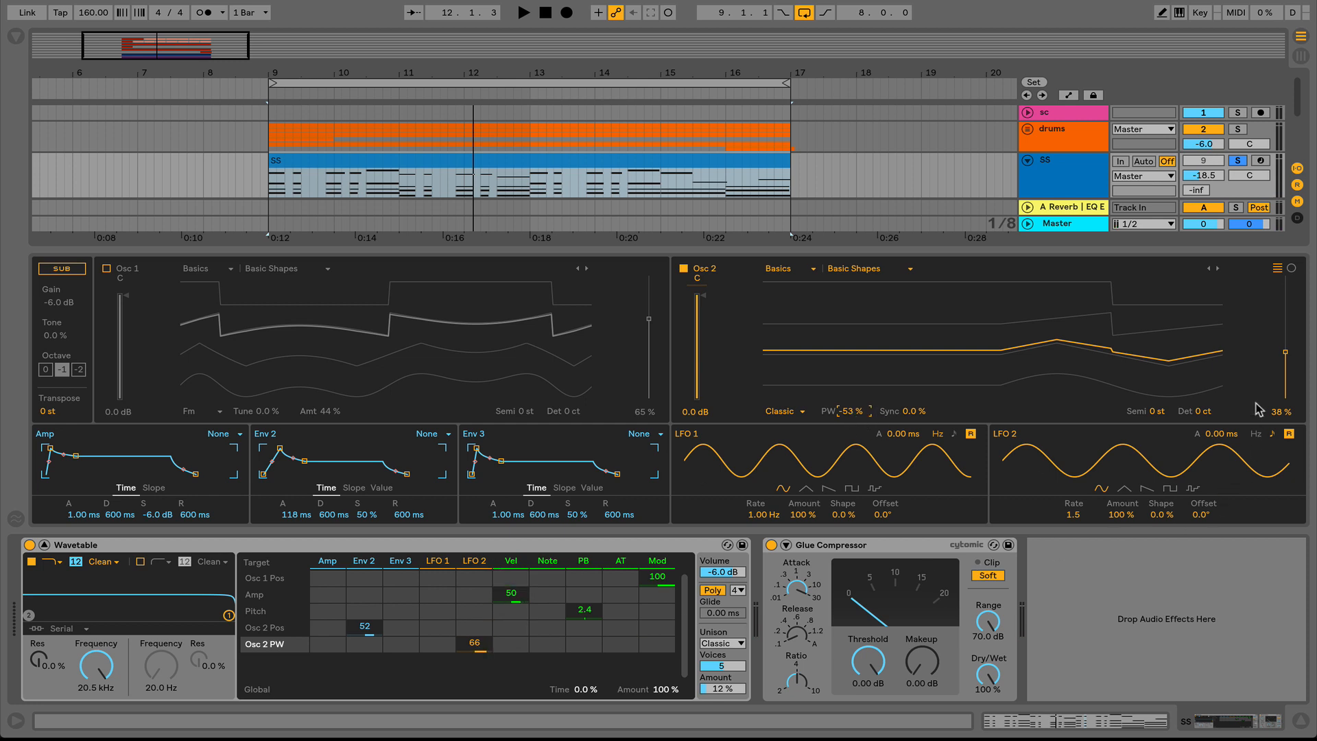
key(space)
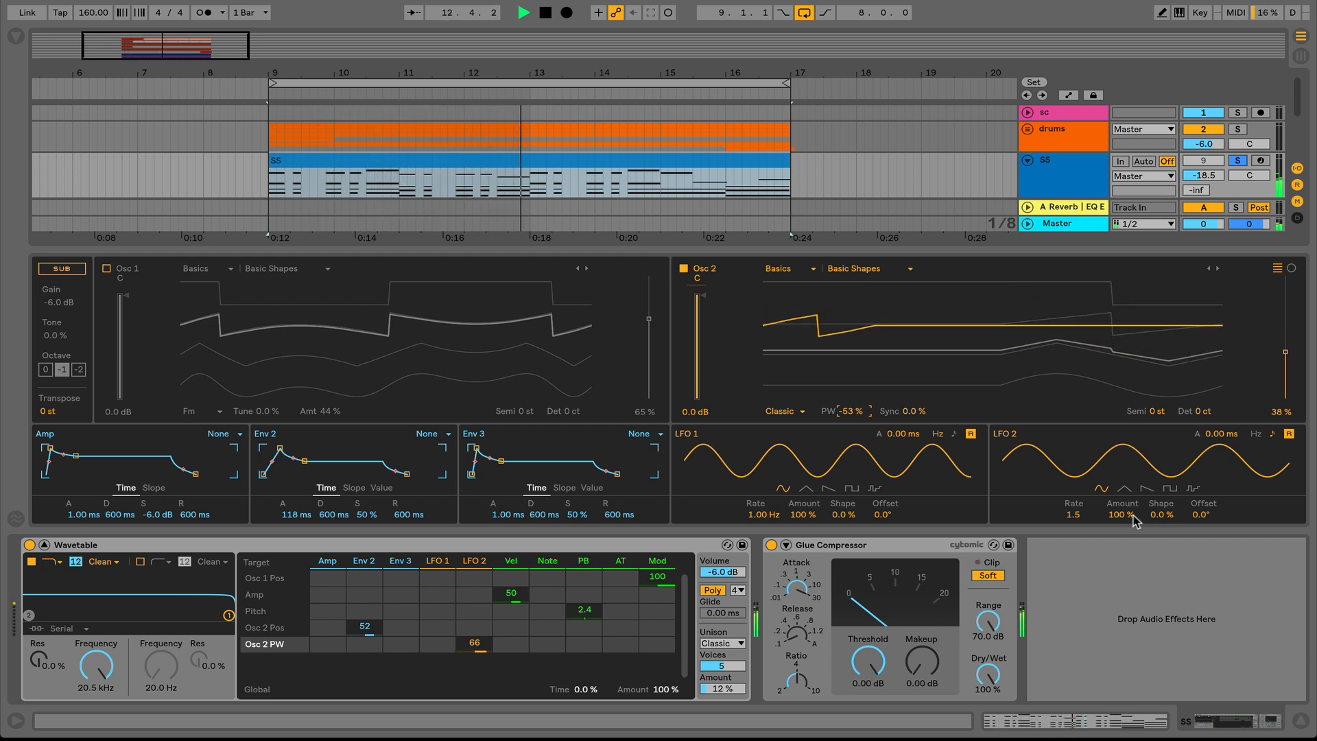
key(space)
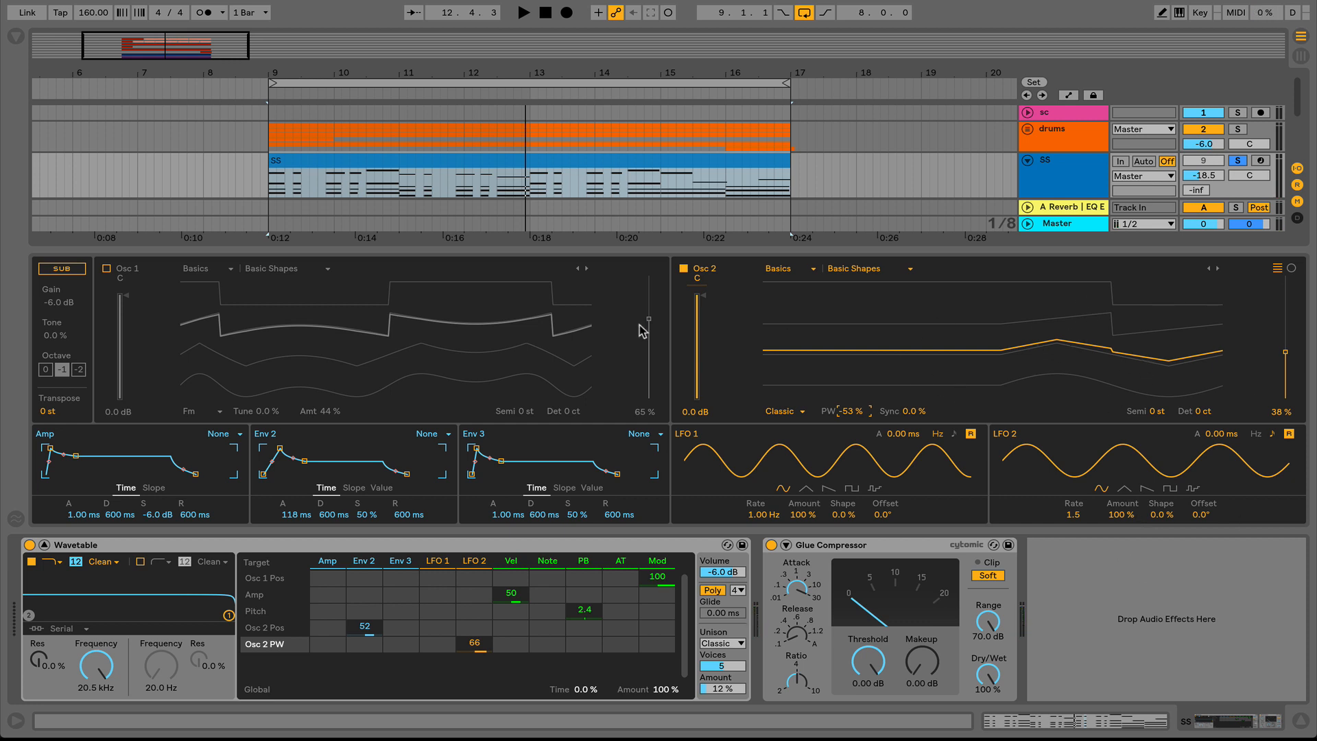
Step: Switch Osc 1 back on alongside Osc 2 at -3.2 dB and set the filter routing to Split
click(106, 269)
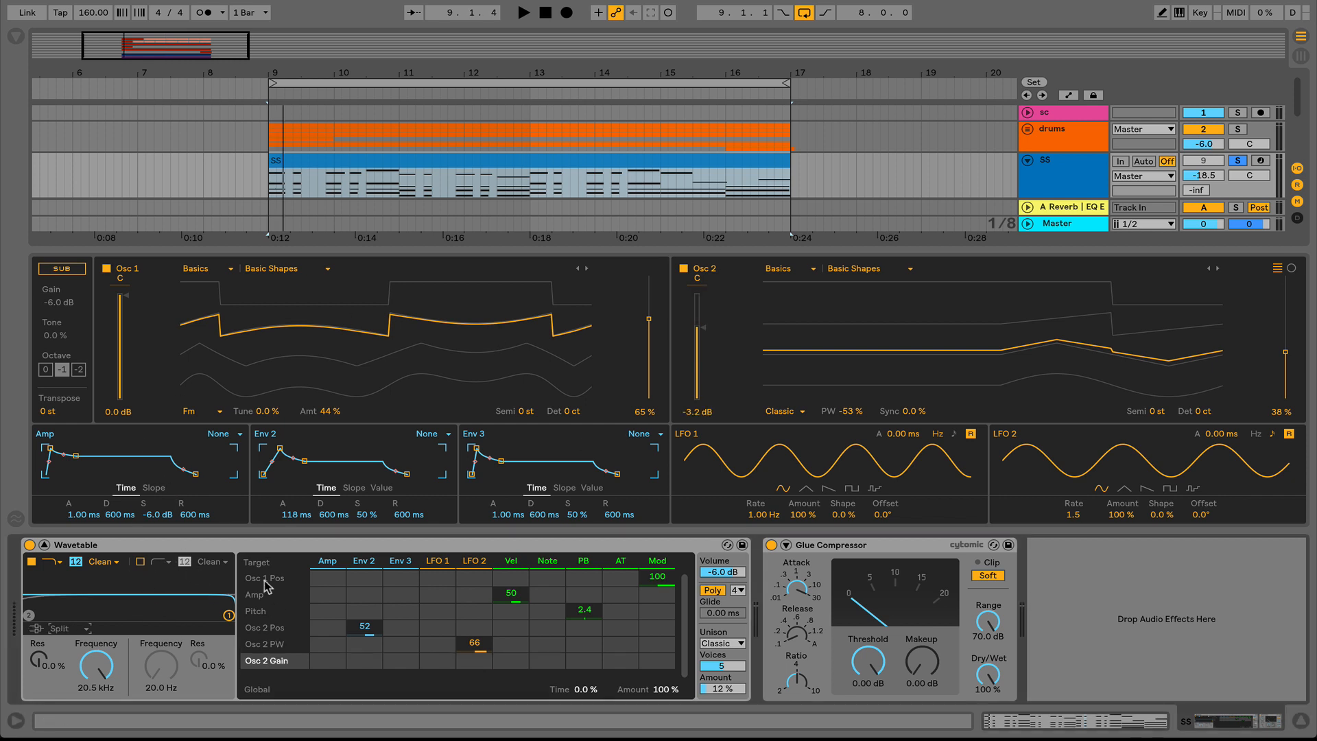
click(66, 628)
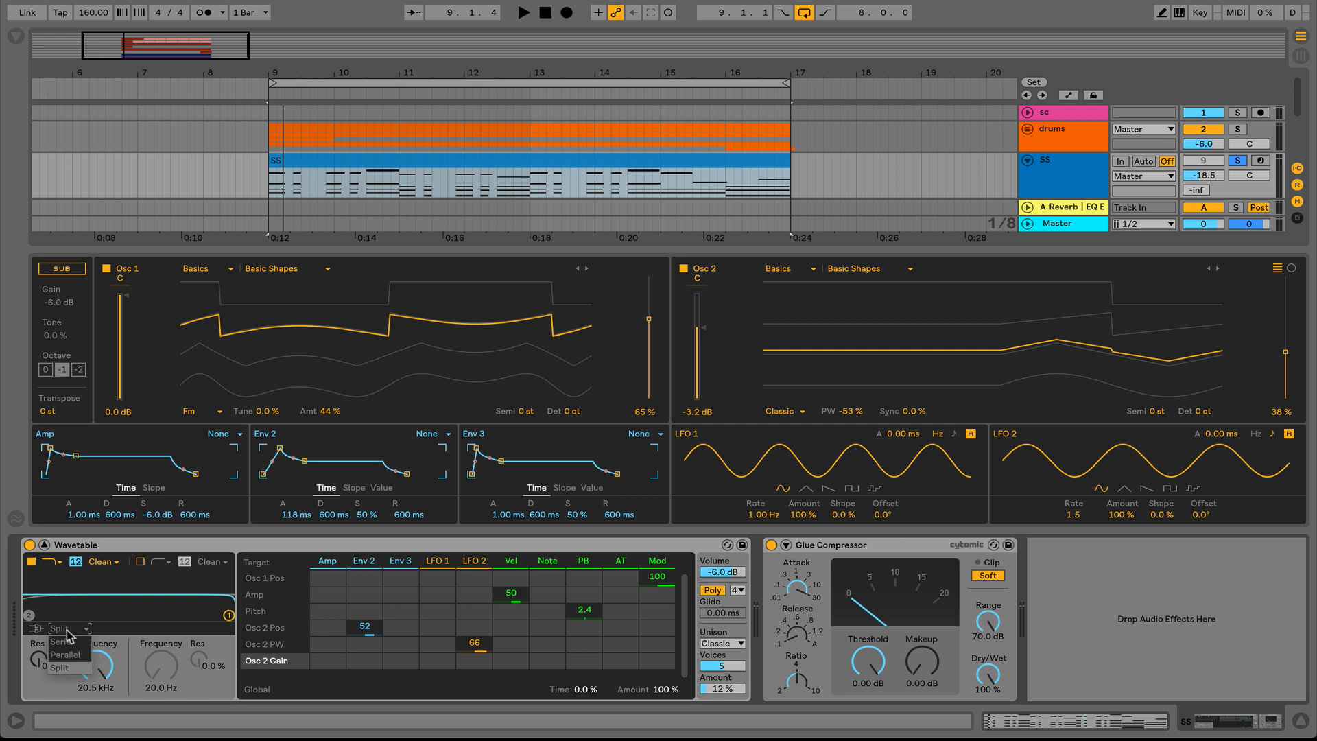
click(68, 667)
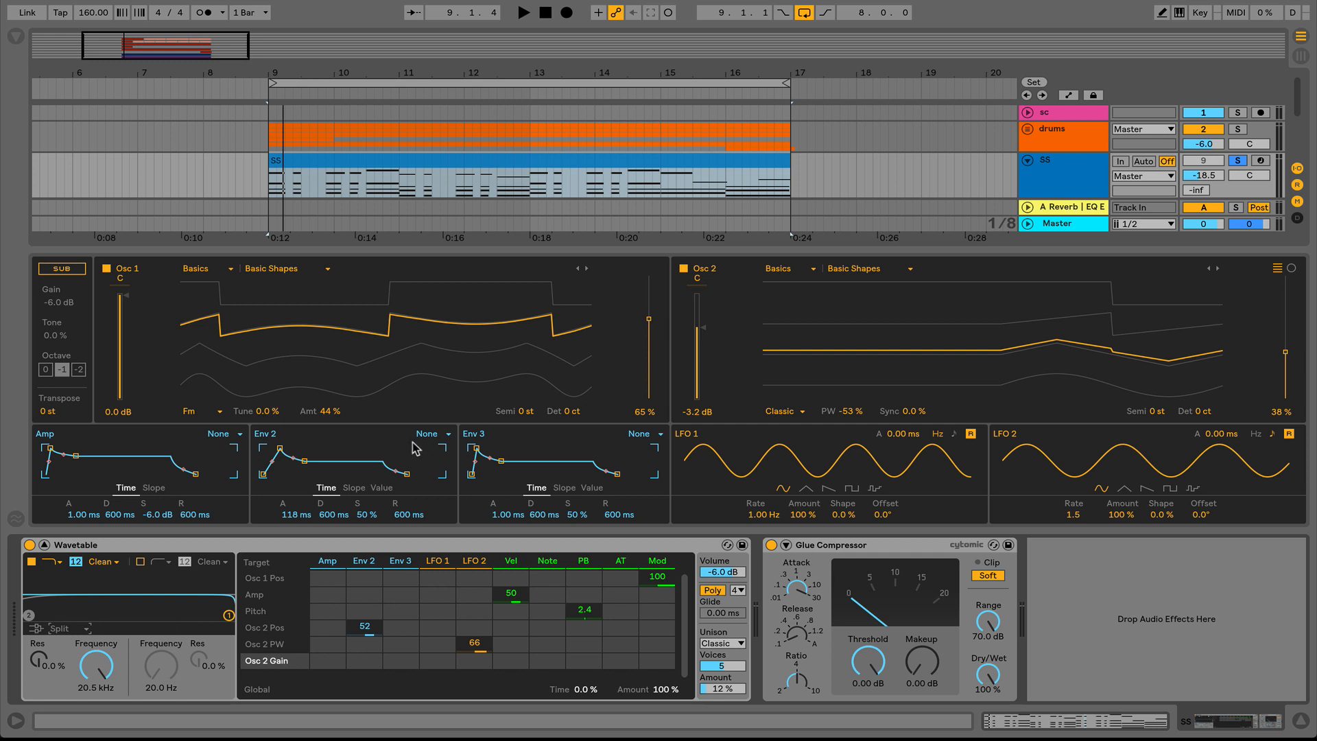
Step: Switch off Osc 2 and audition Filter 1 at 5.25 kHz with 21 % resonance
click(684, 269)
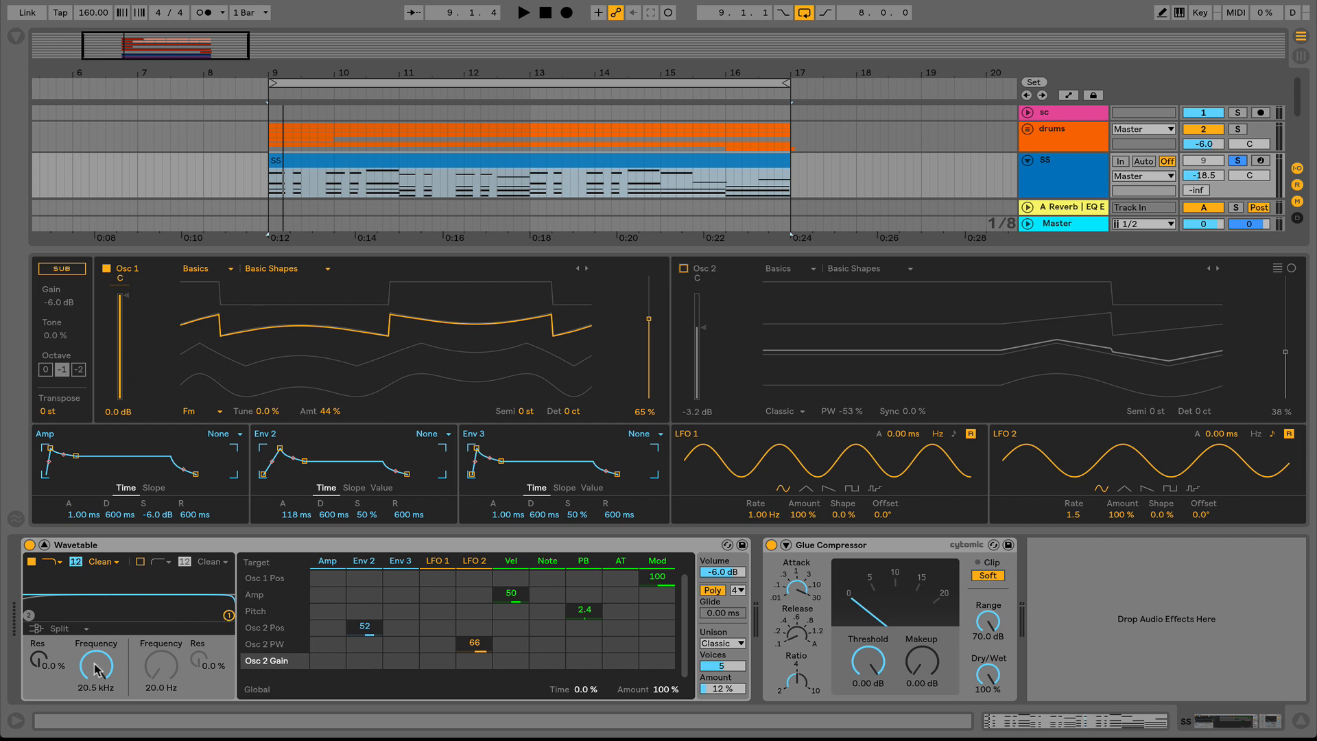
drag(231, 616, 195, 602)
key(space)
key(space)
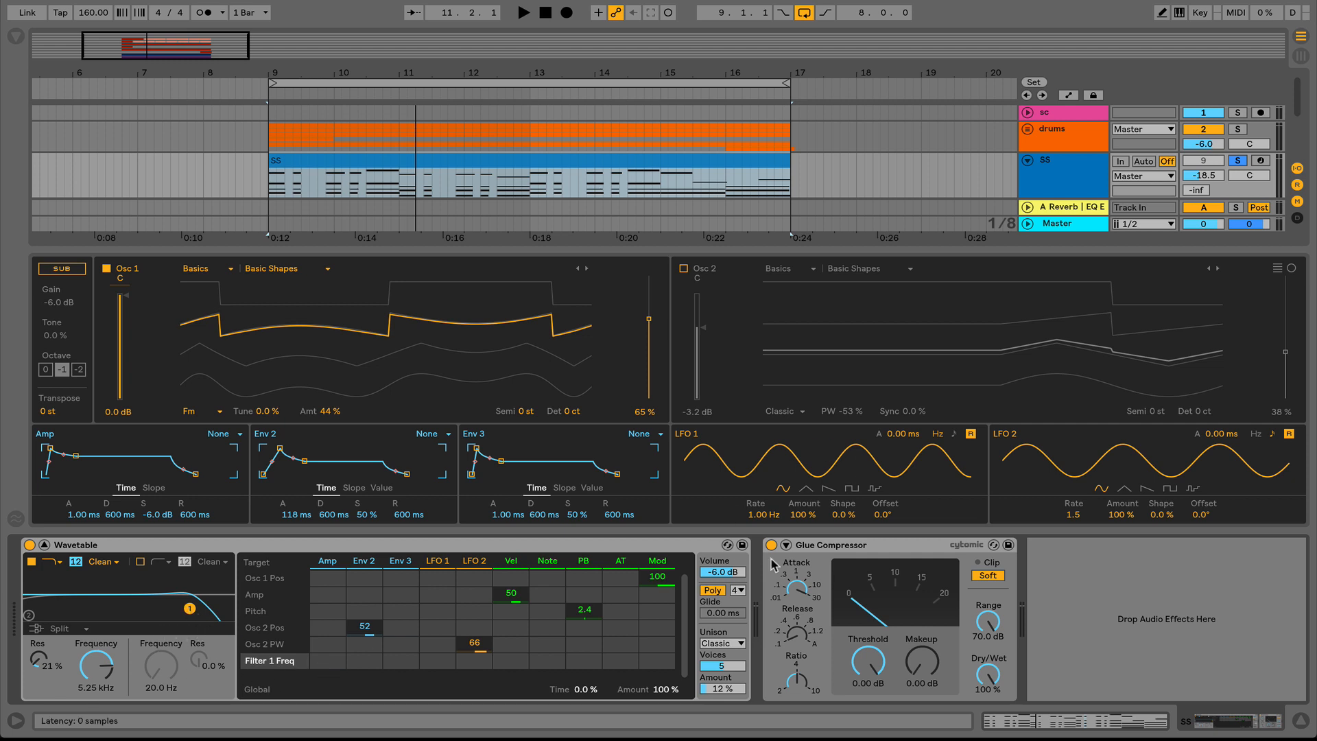
Step: Modulate Filter 1 Freq with LFO 1 by an amount of 78 and tempo-sync LFO 1 at a rate of 1/8
click(437, 593)
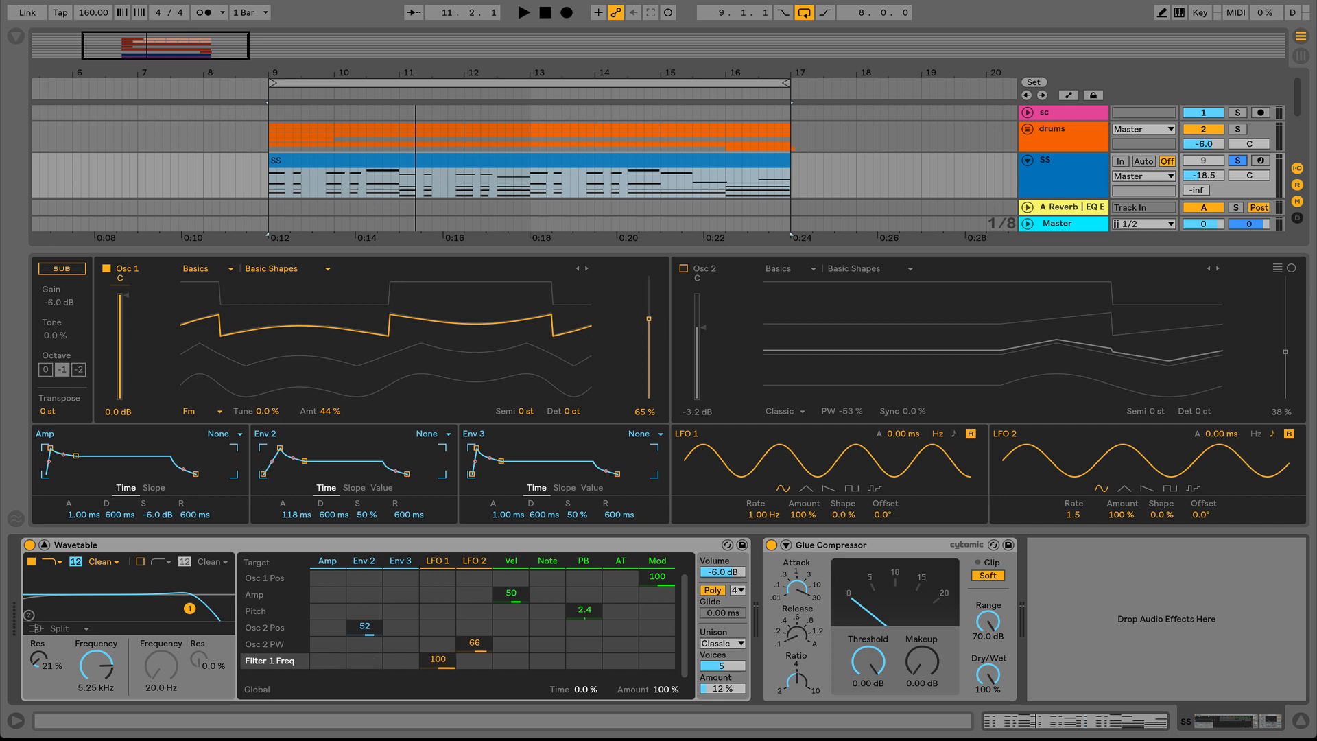
drag(438, 659, 438, 663)
click(952, 434)
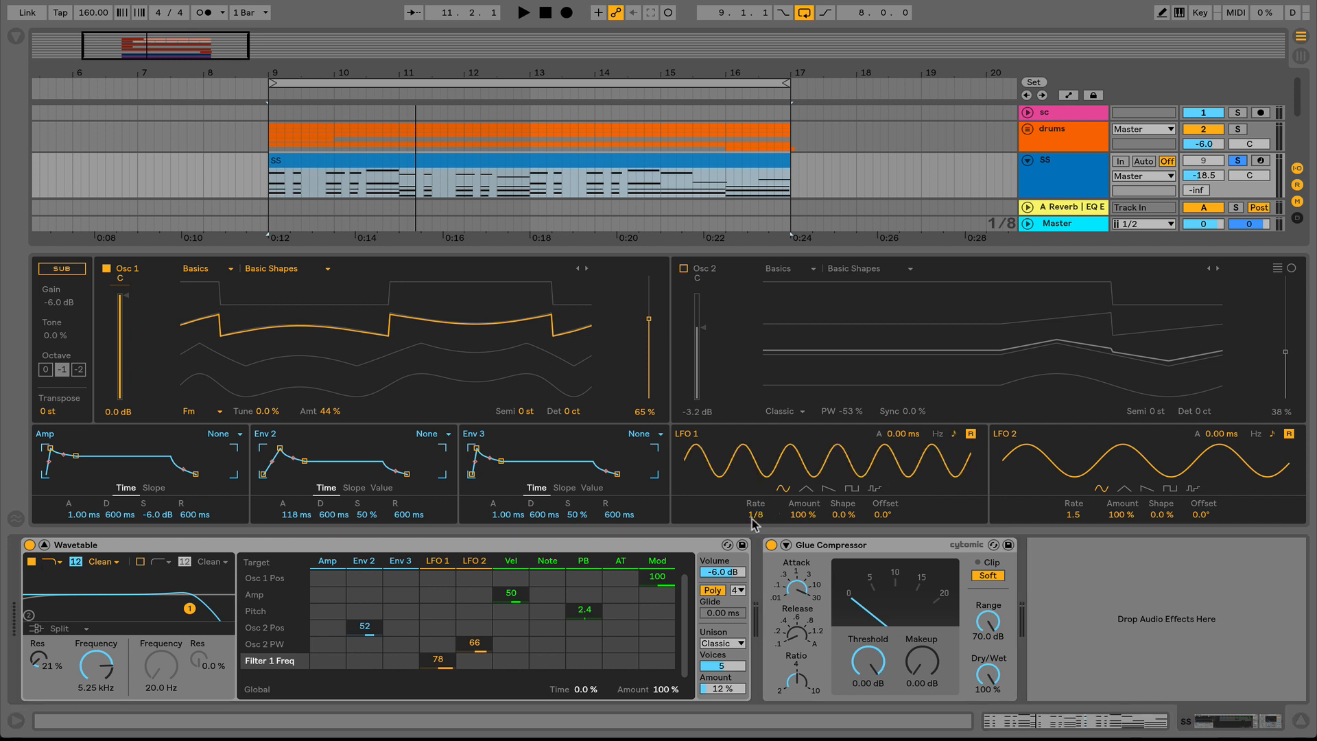
Step: Lower the Filter 1 frequency to 798 Hz while auditioning the LFO movement on Osc 1
key(space)
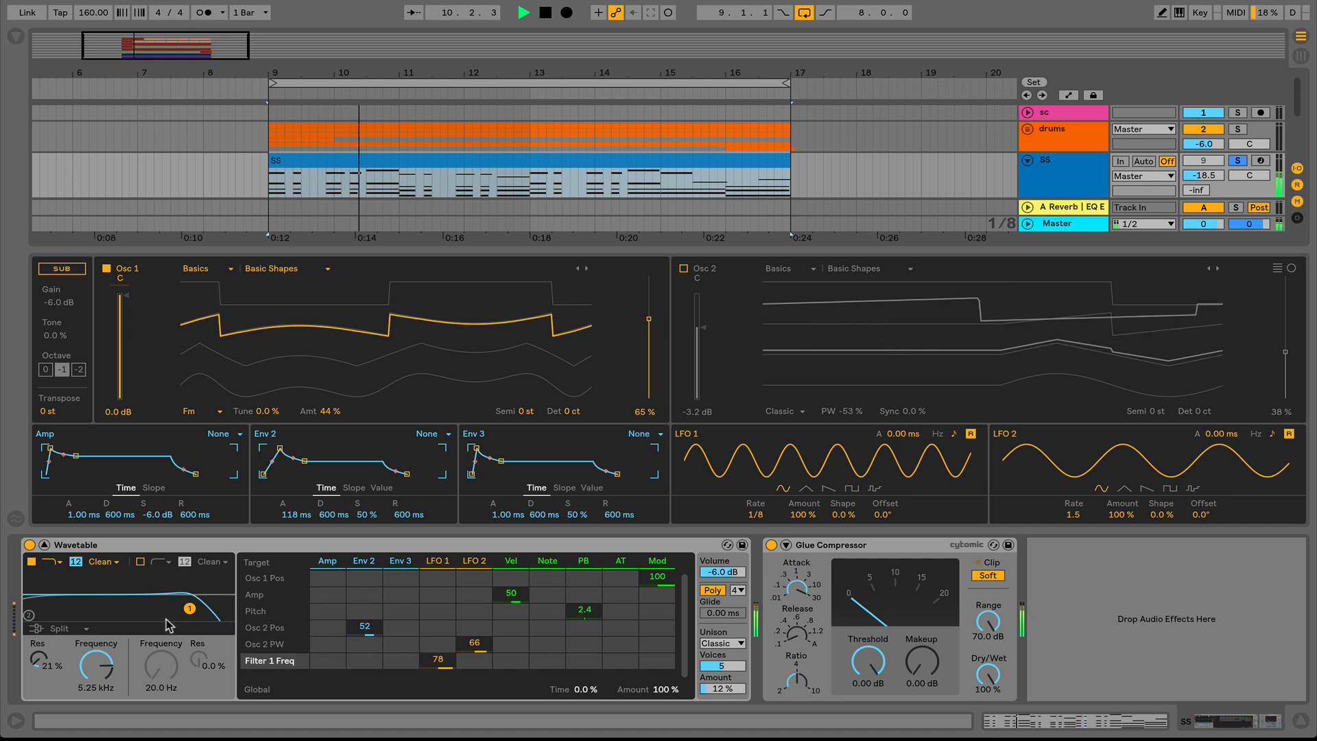
mouse_move(96, 664)
mouse_down()
mouse_move(96, 706)
mouse_move(91, 660)
mouse_up()
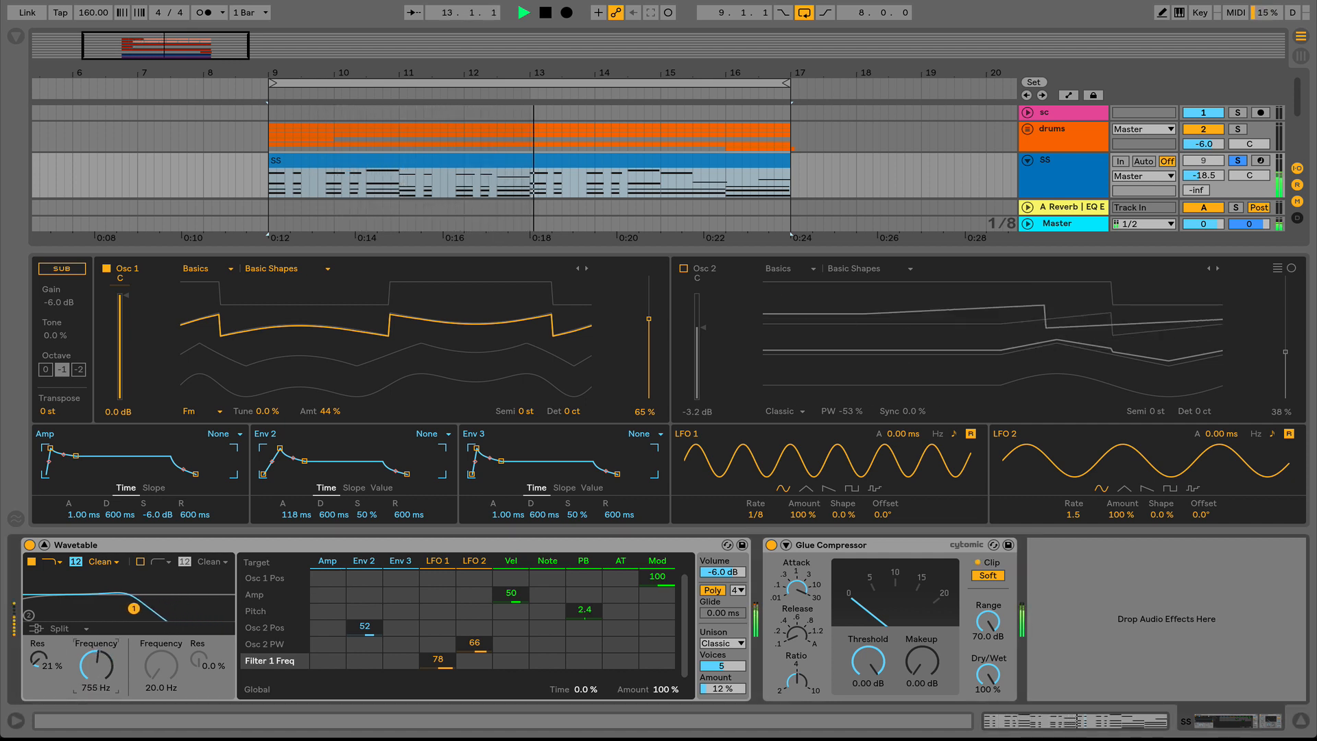
key(space)
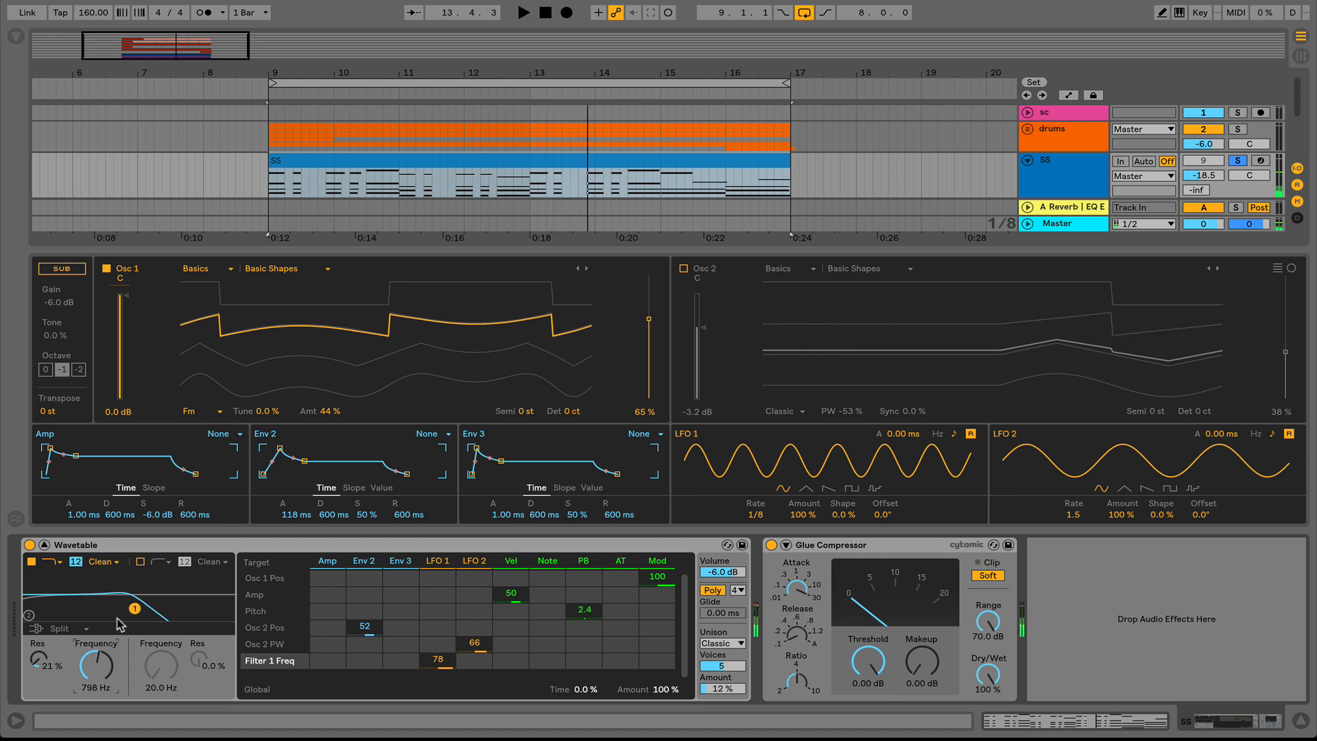
key(space)
key(space)
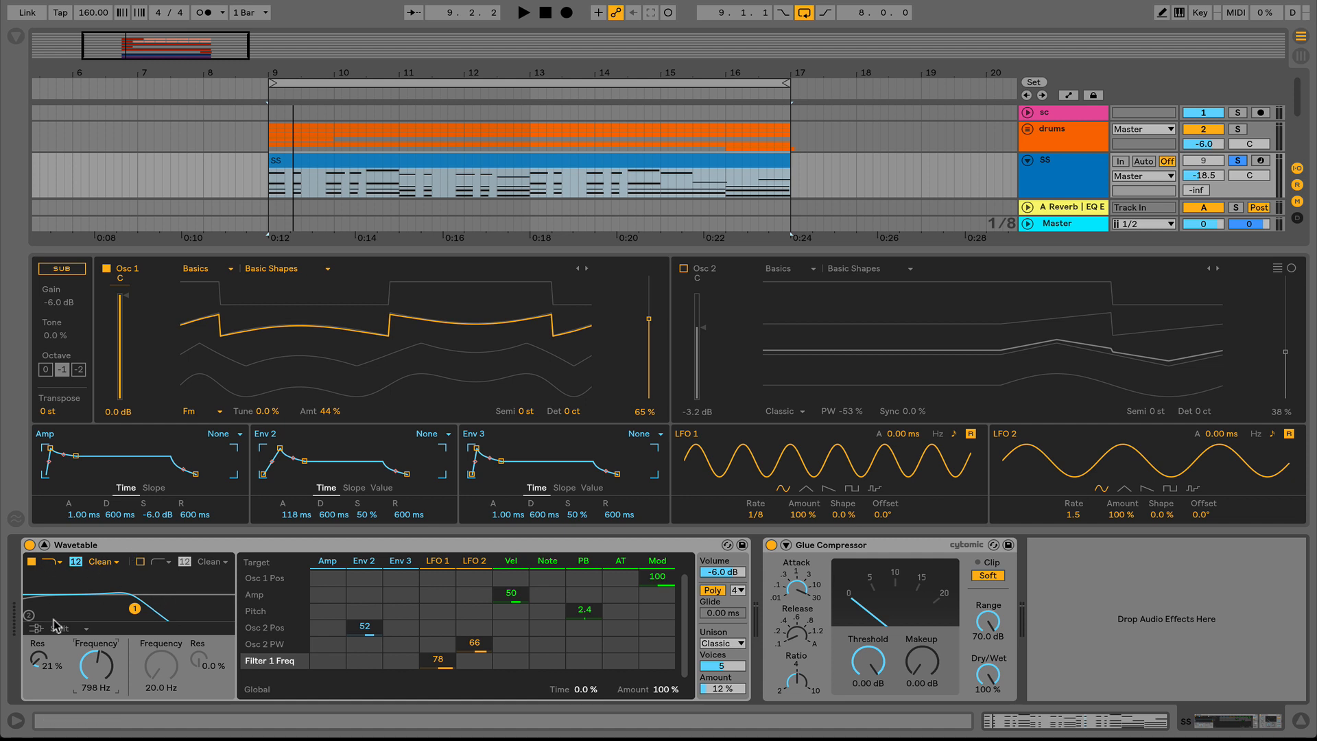
Step: Change the Filter 1 circuit to MS2, raise its drive to 4.50 dB and audition it
click(103, 562)
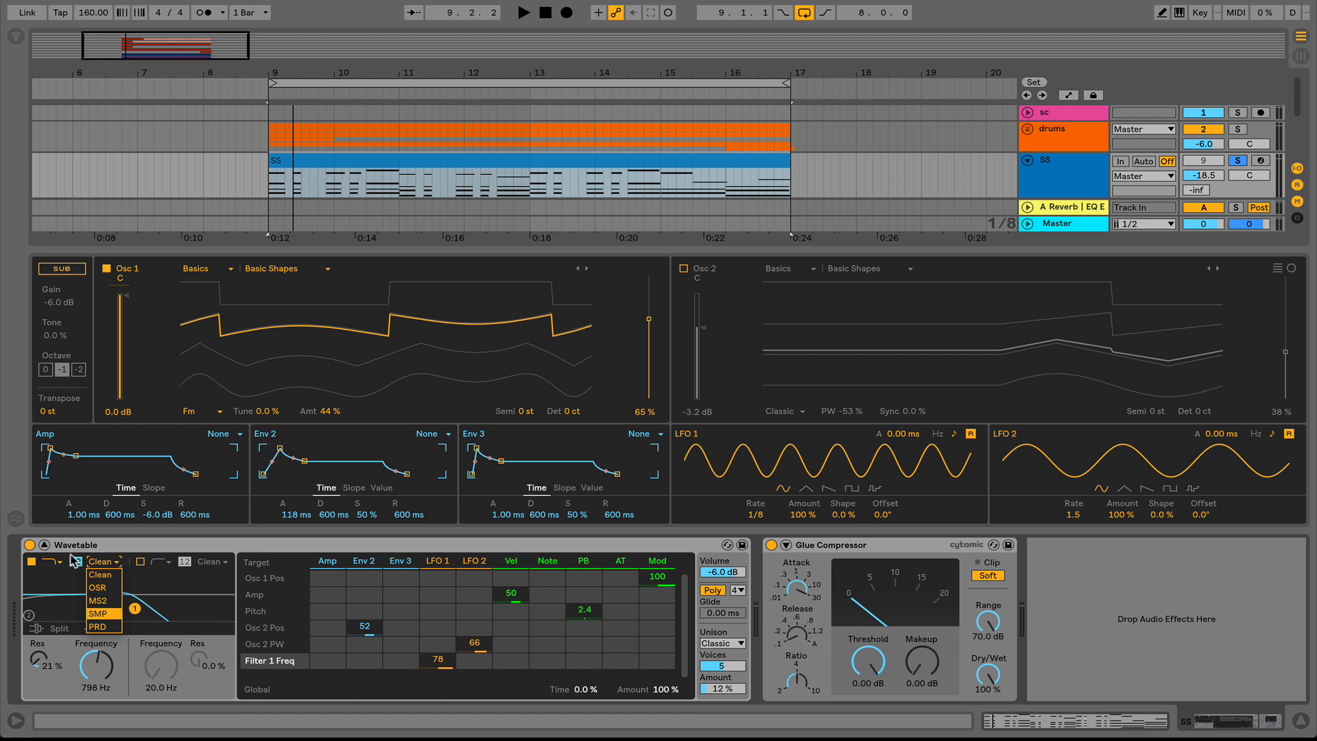
click(104, 605)
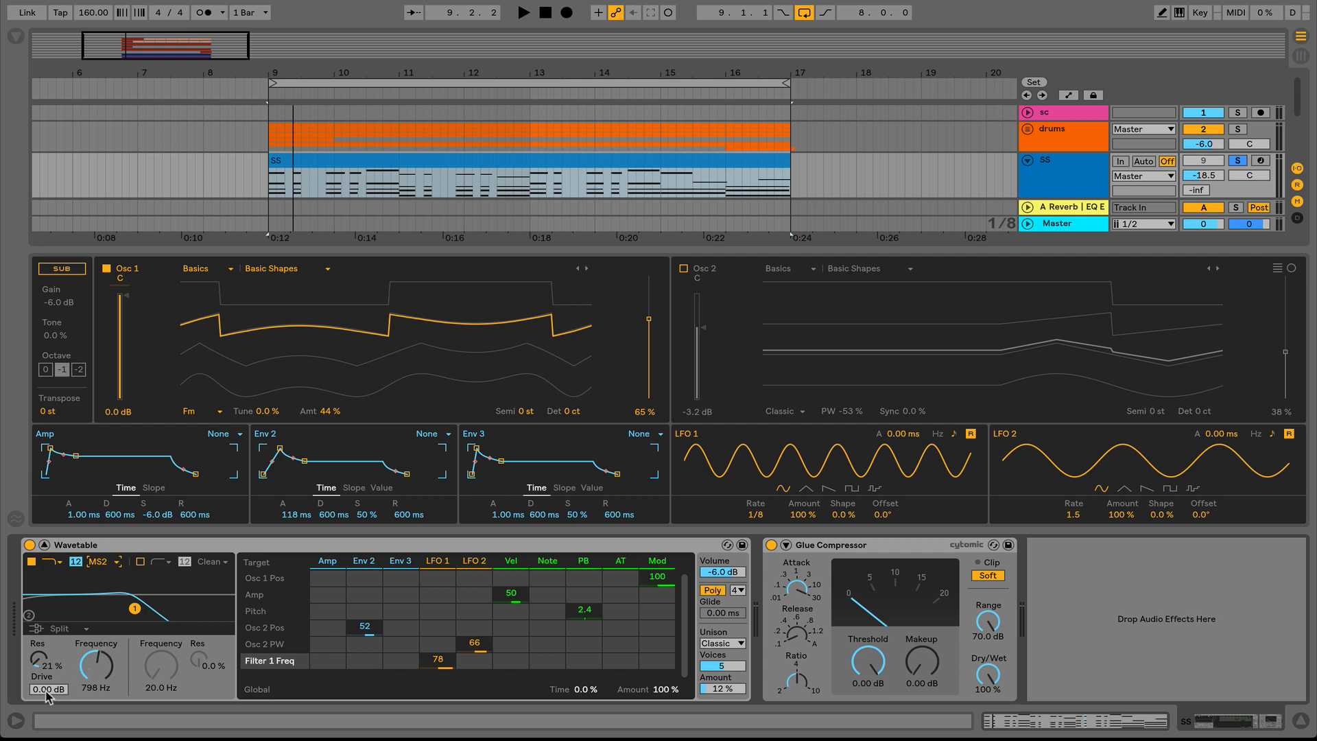
key(space)
drag(48, 692, 48, 658)
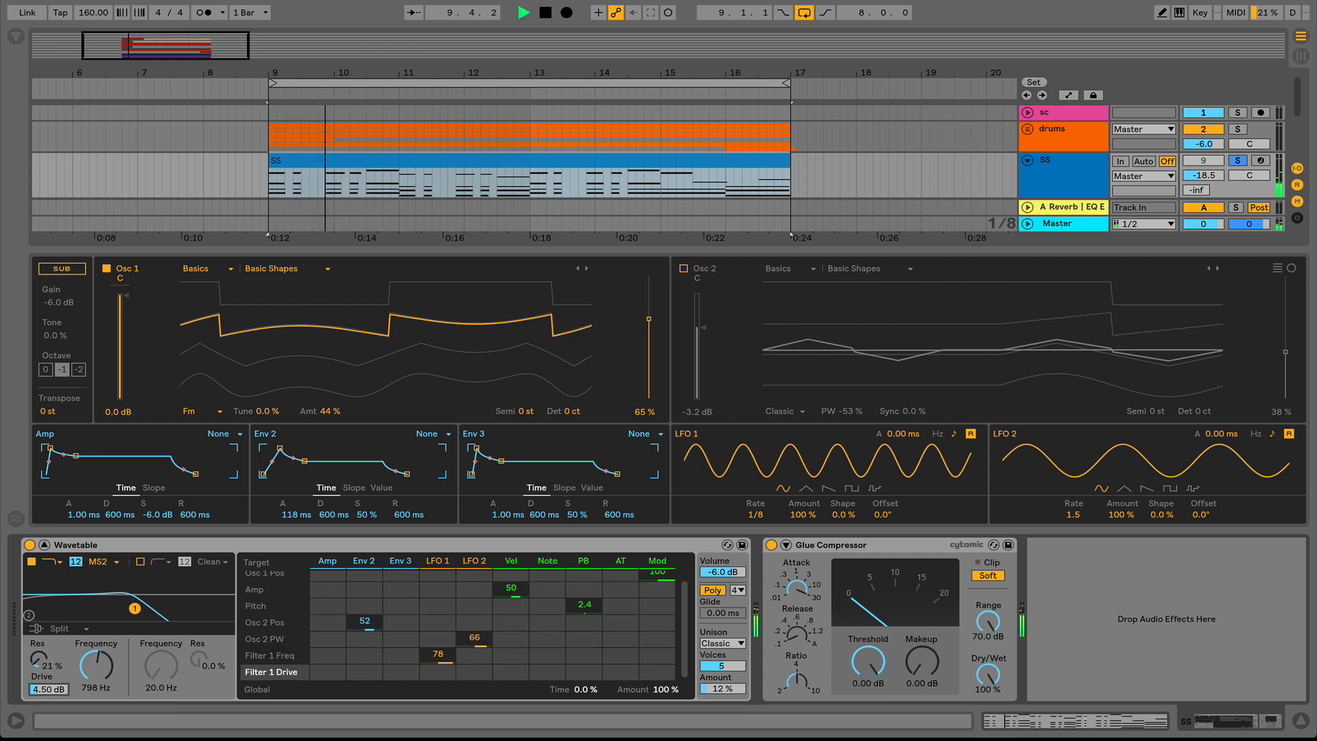
key(space)
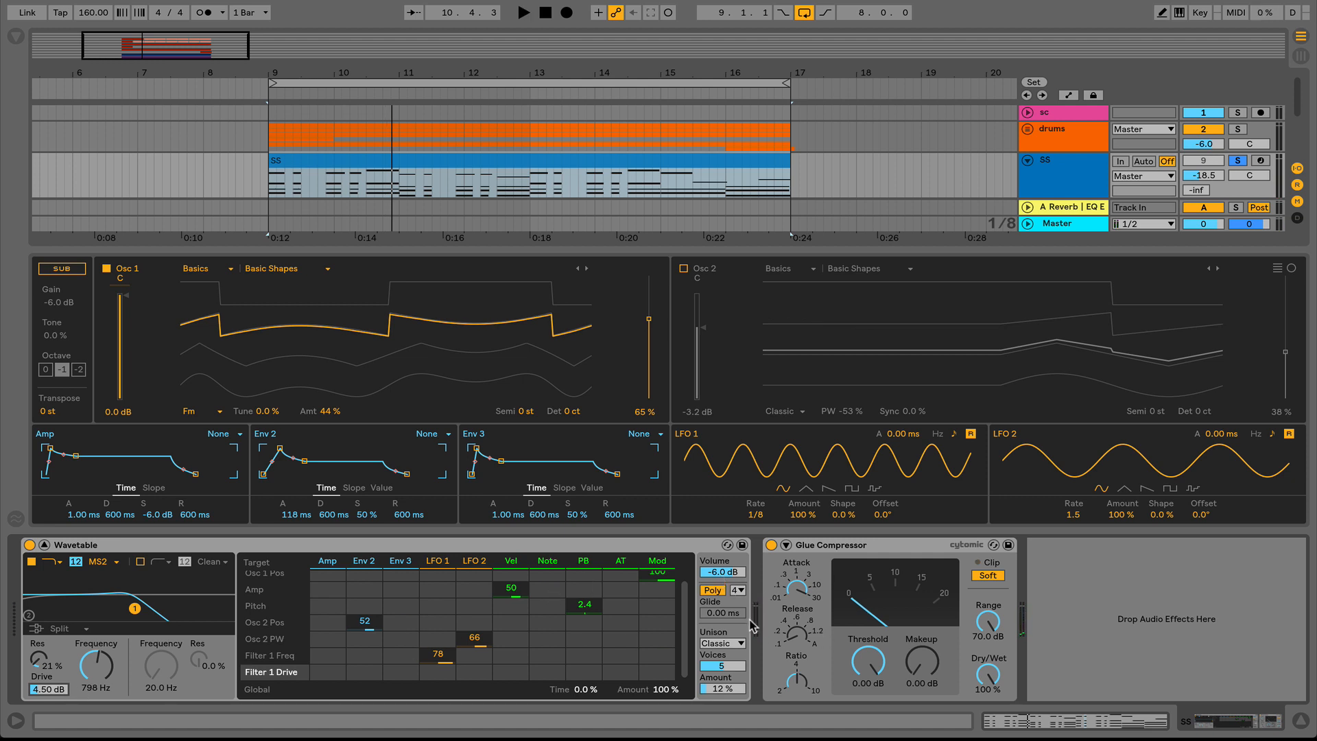
Step: Lower the Wavetable volume to -12 dB and raise the Glue Compressor makeup to 1.90 dB during playback
click(727, 575)
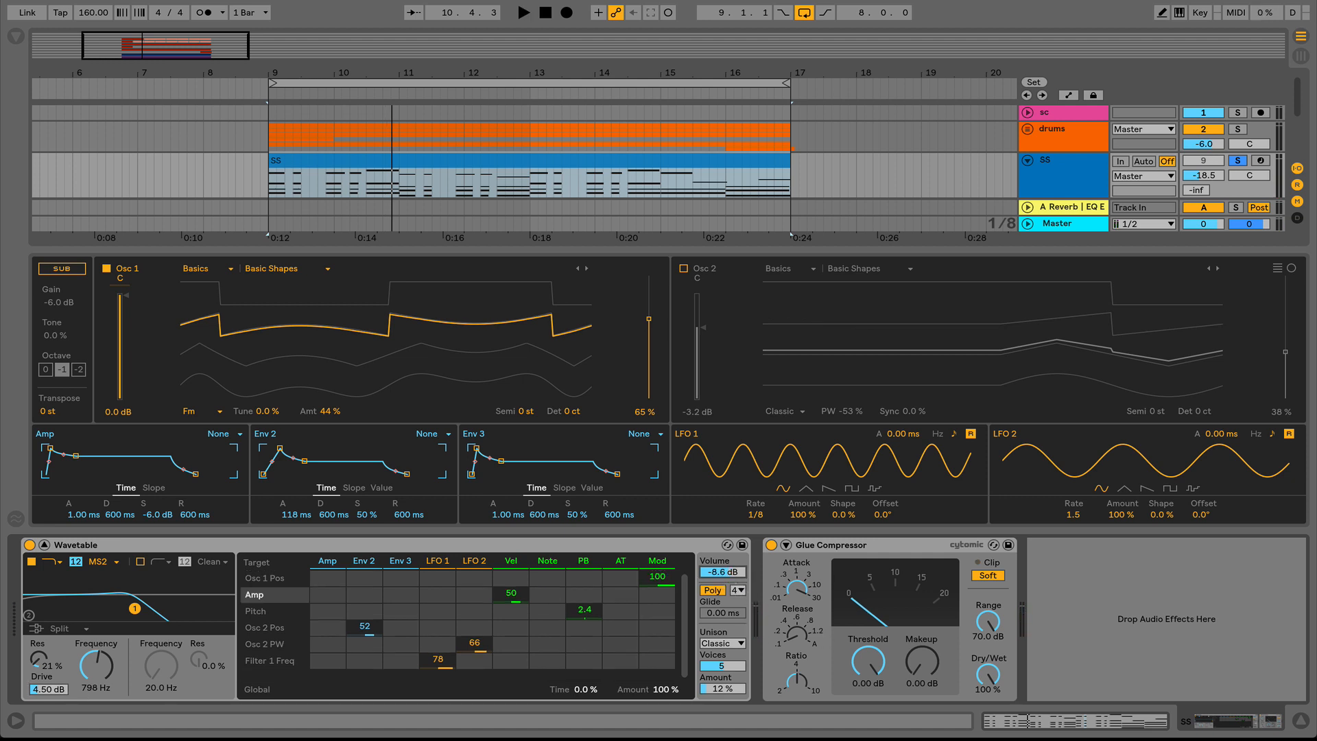
drag(727, 575, 727, 584)
key(space)
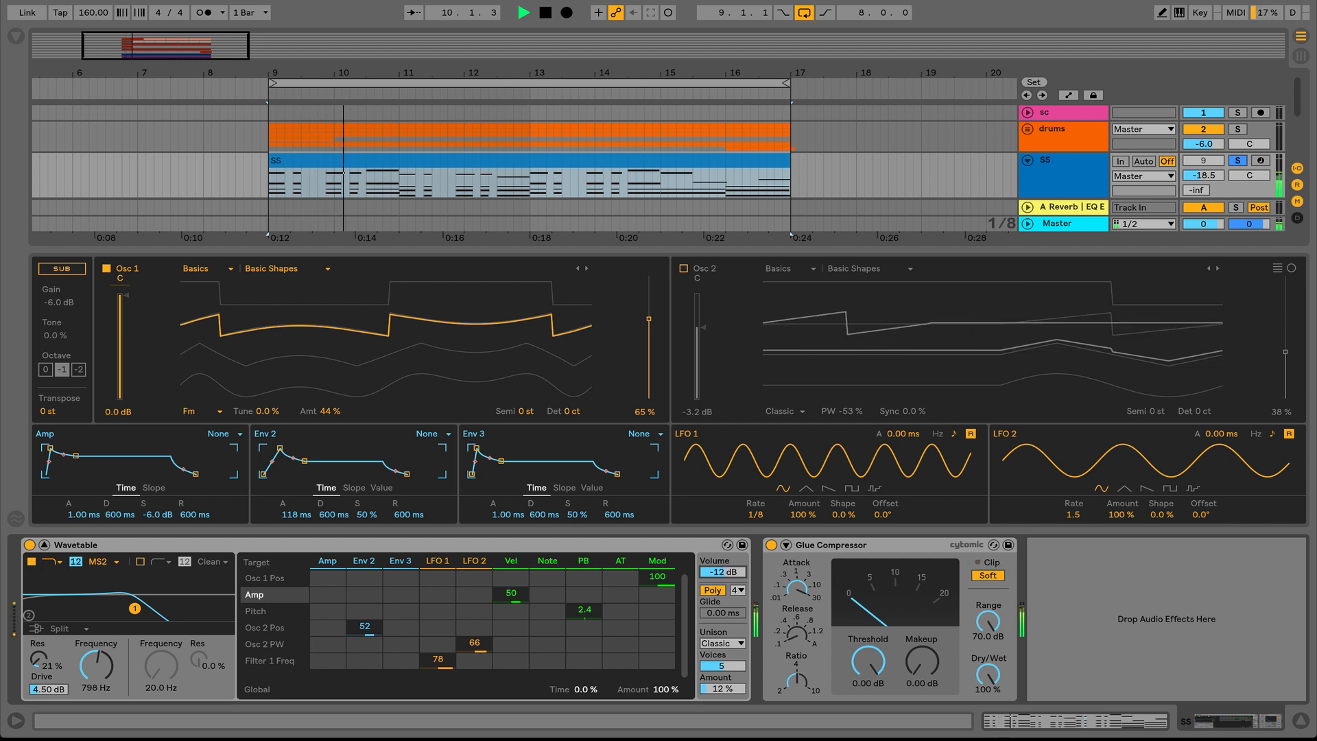
drag(922, 662, 922, 649)
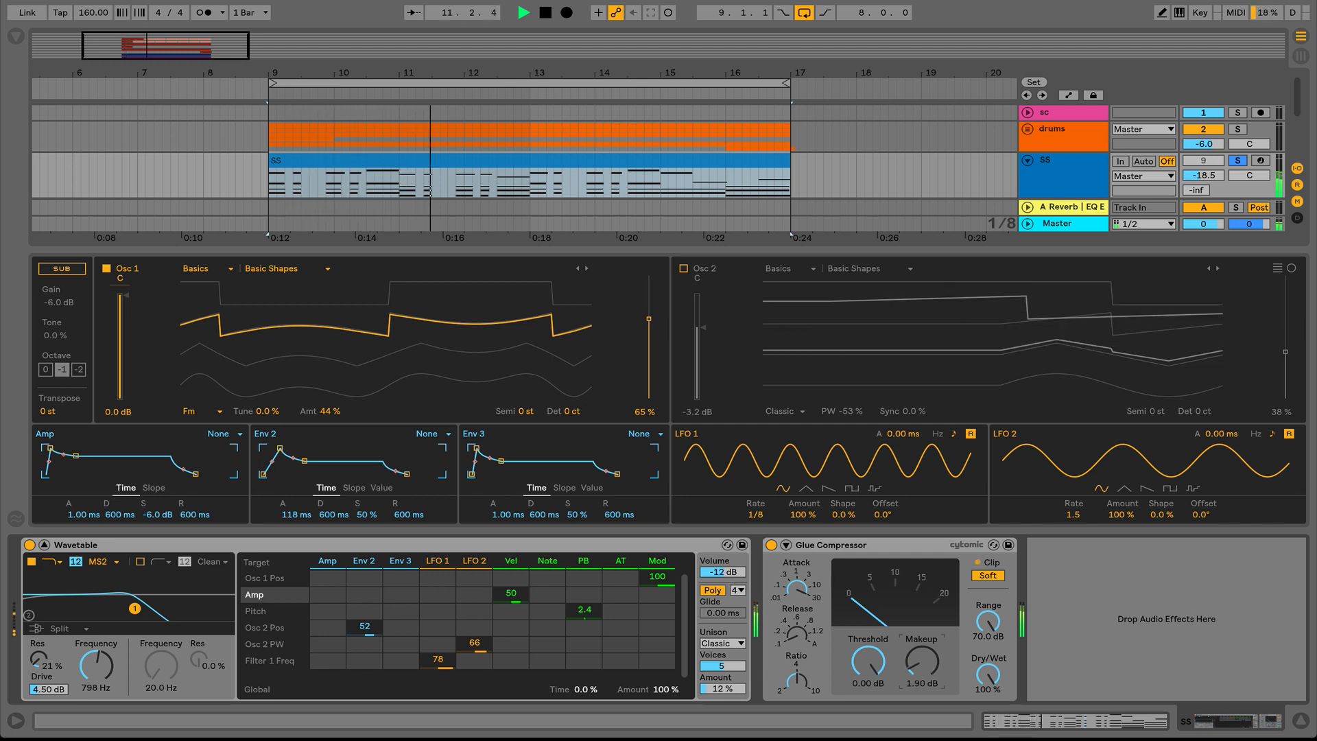
Step: Reduce the Filter 1 resonance to 14 % and its frequency to 640 Hz
click(39, 659)
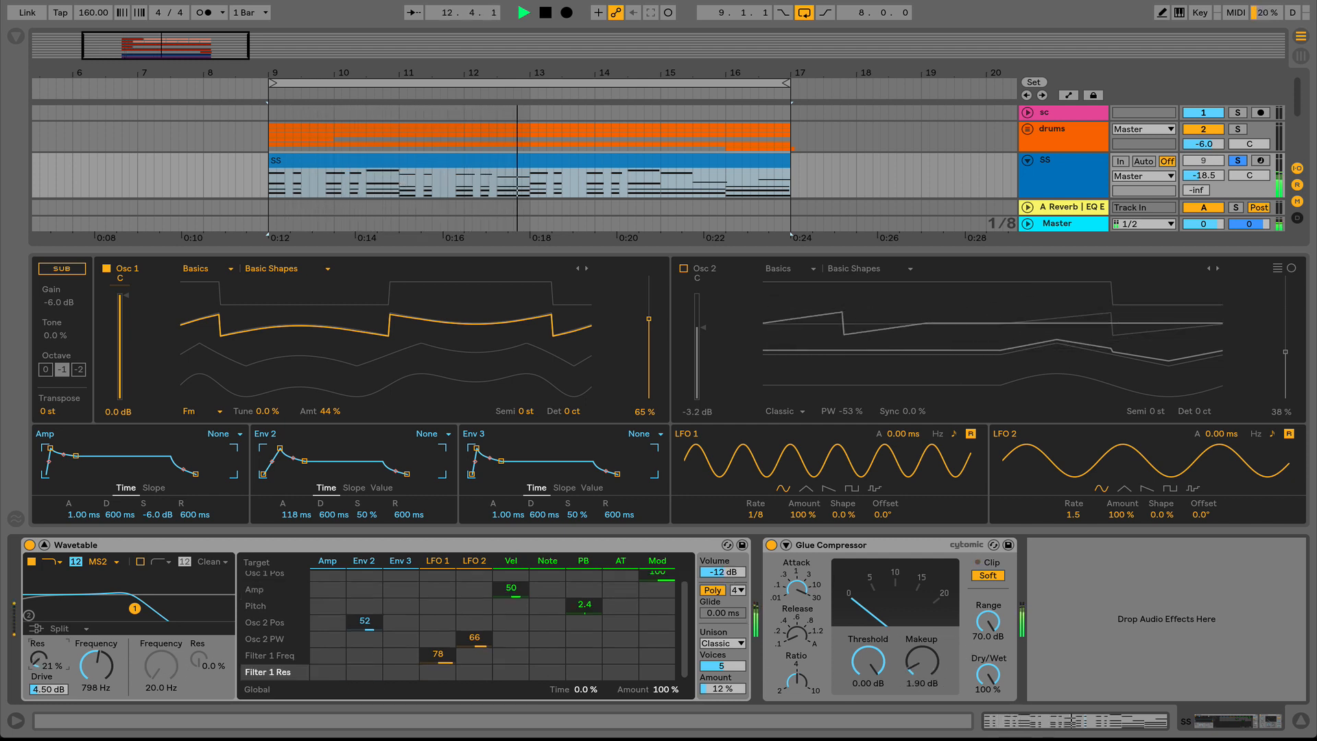
drag(39, 660, 112, 674)
key(space)
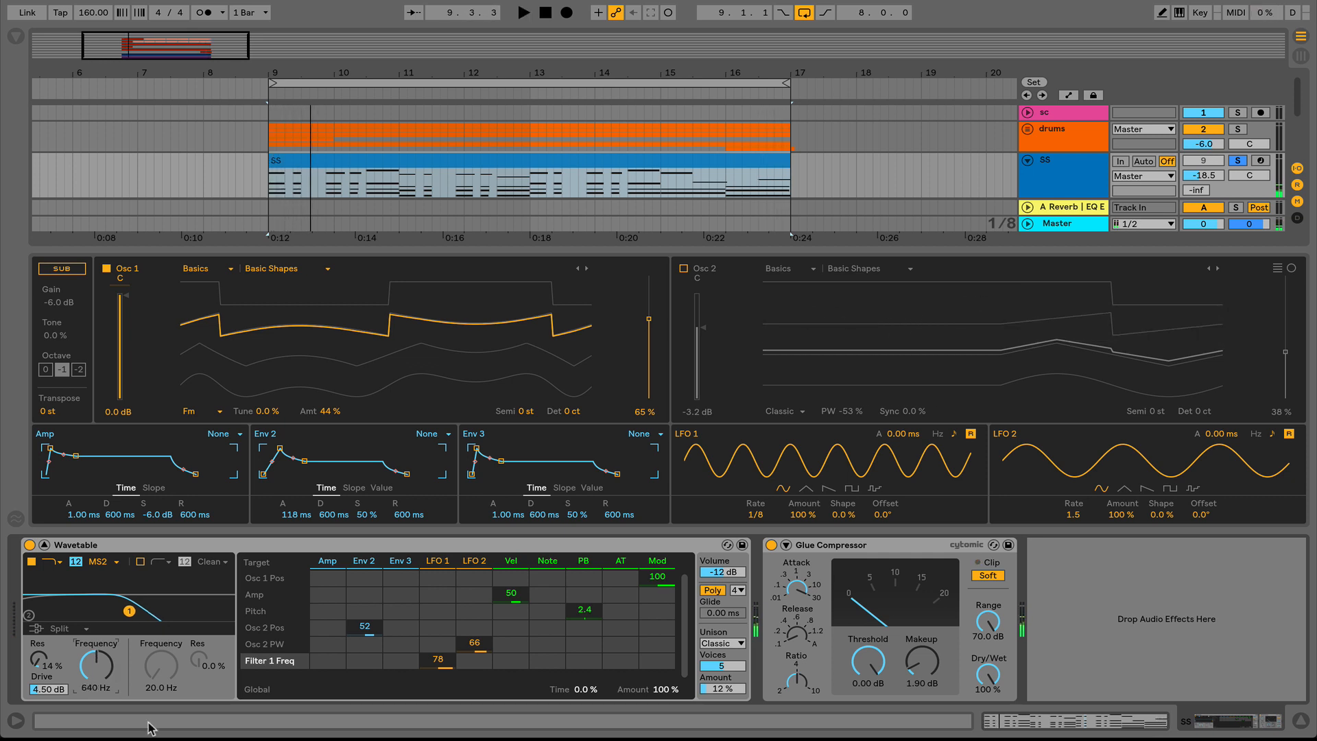
Step: Turn on Filter 2, switch Osc 1 off and enable Osc 2 so it sounds alone
click(140, 562)
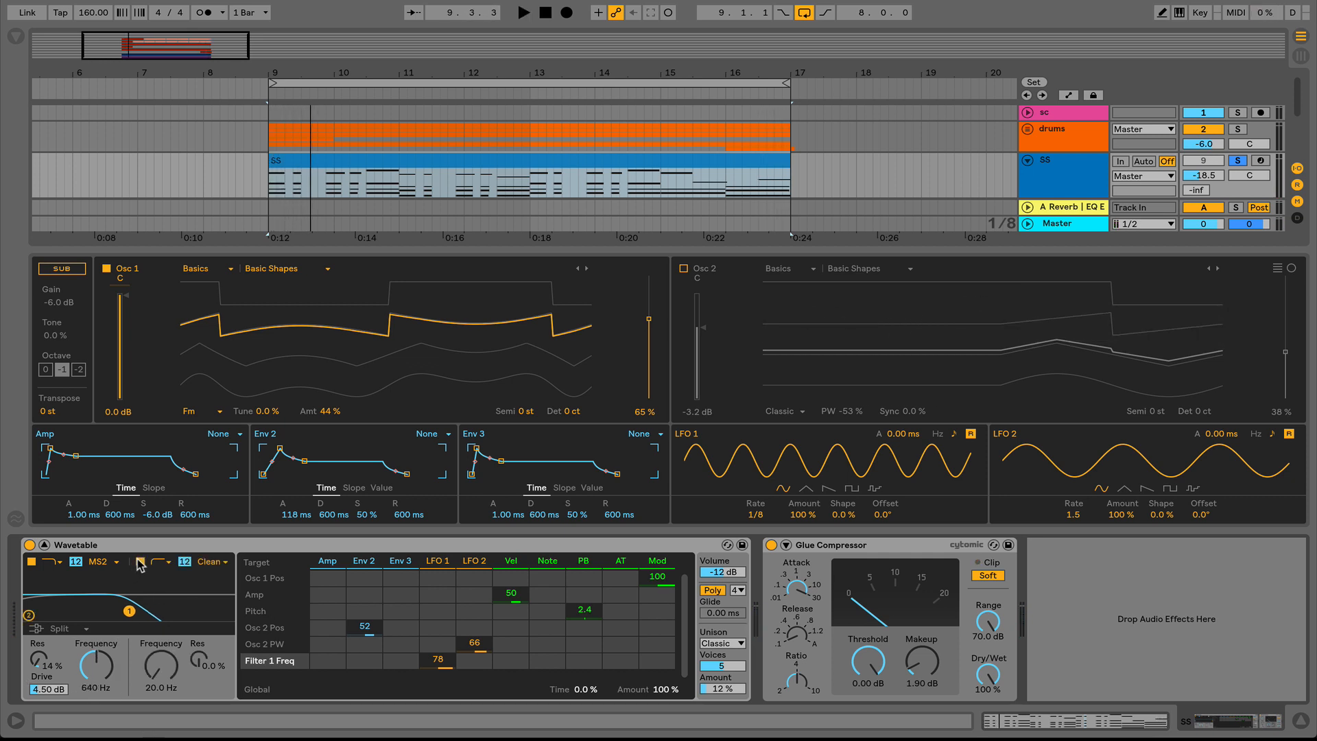
click(108, 268)
click(683, 269)
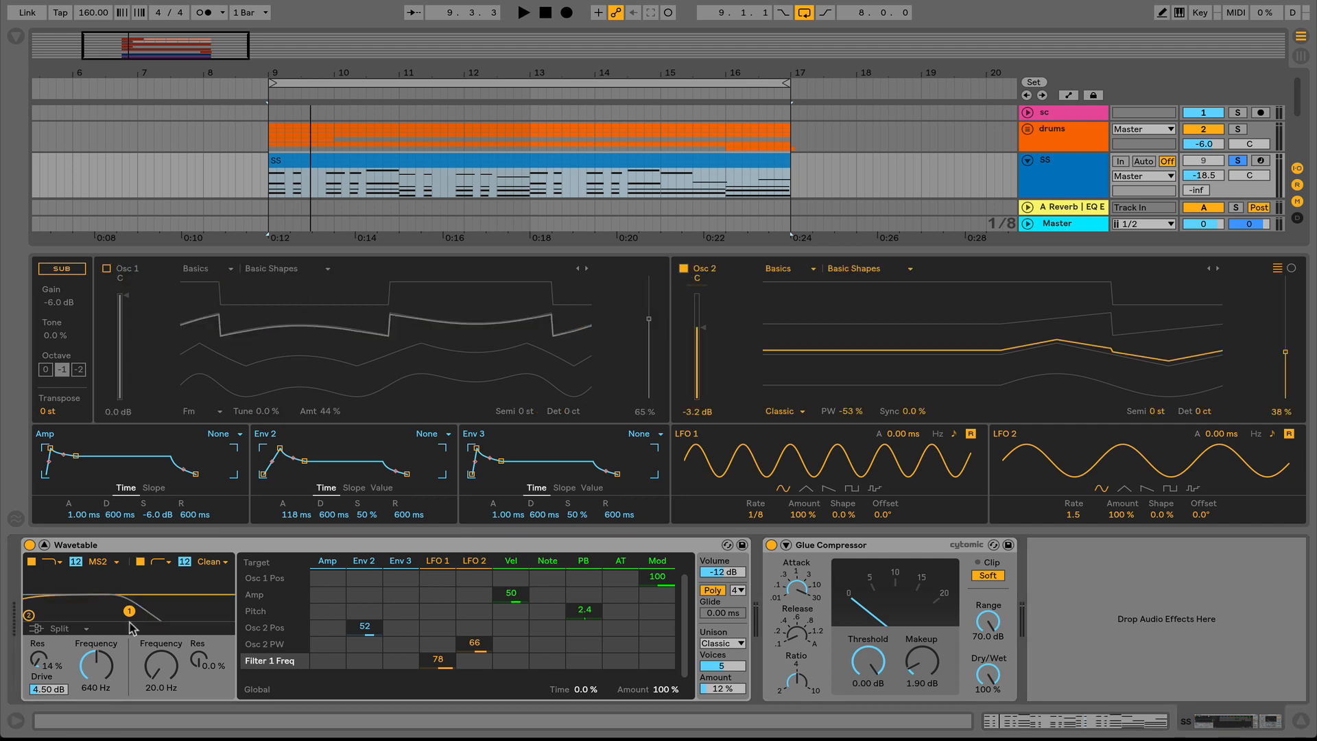
Step: Set Filter 2 to high-pass with a frequency of 786 Hz and resonance of 18 %
click(163, 562)
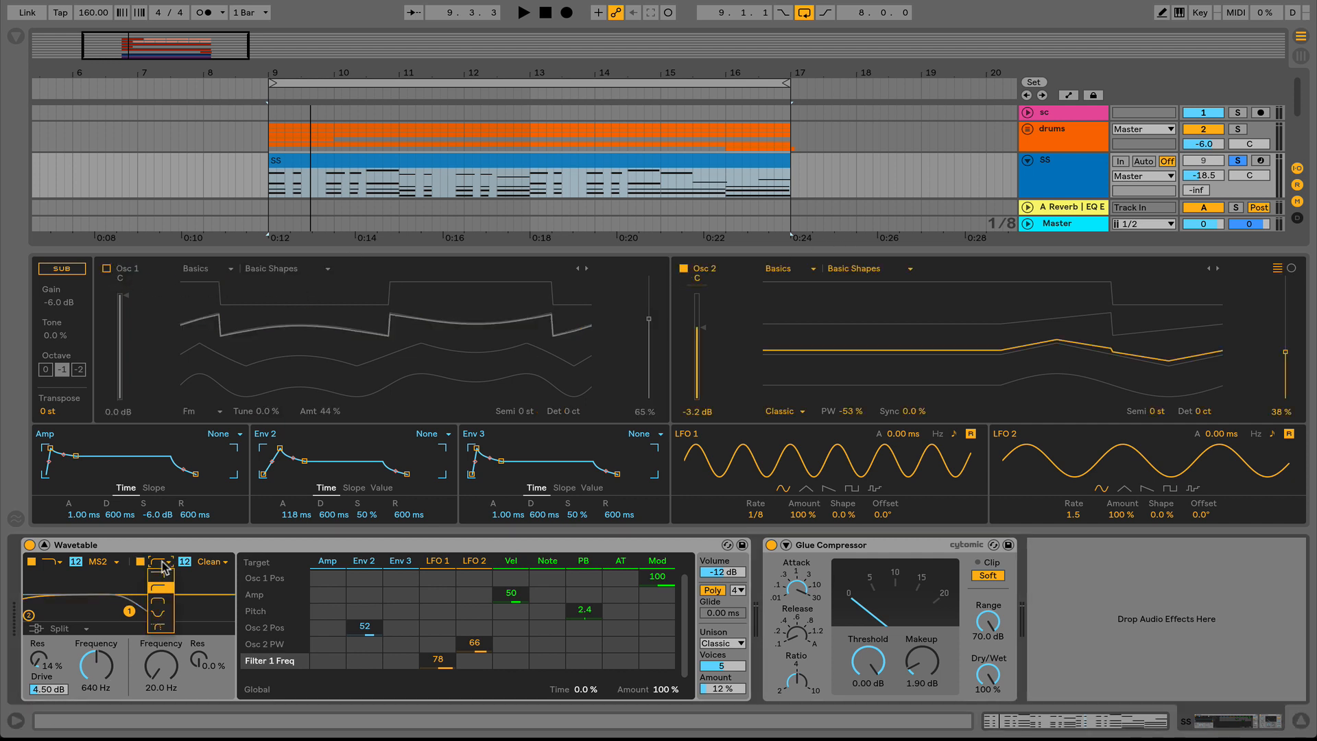
click(162, 586)
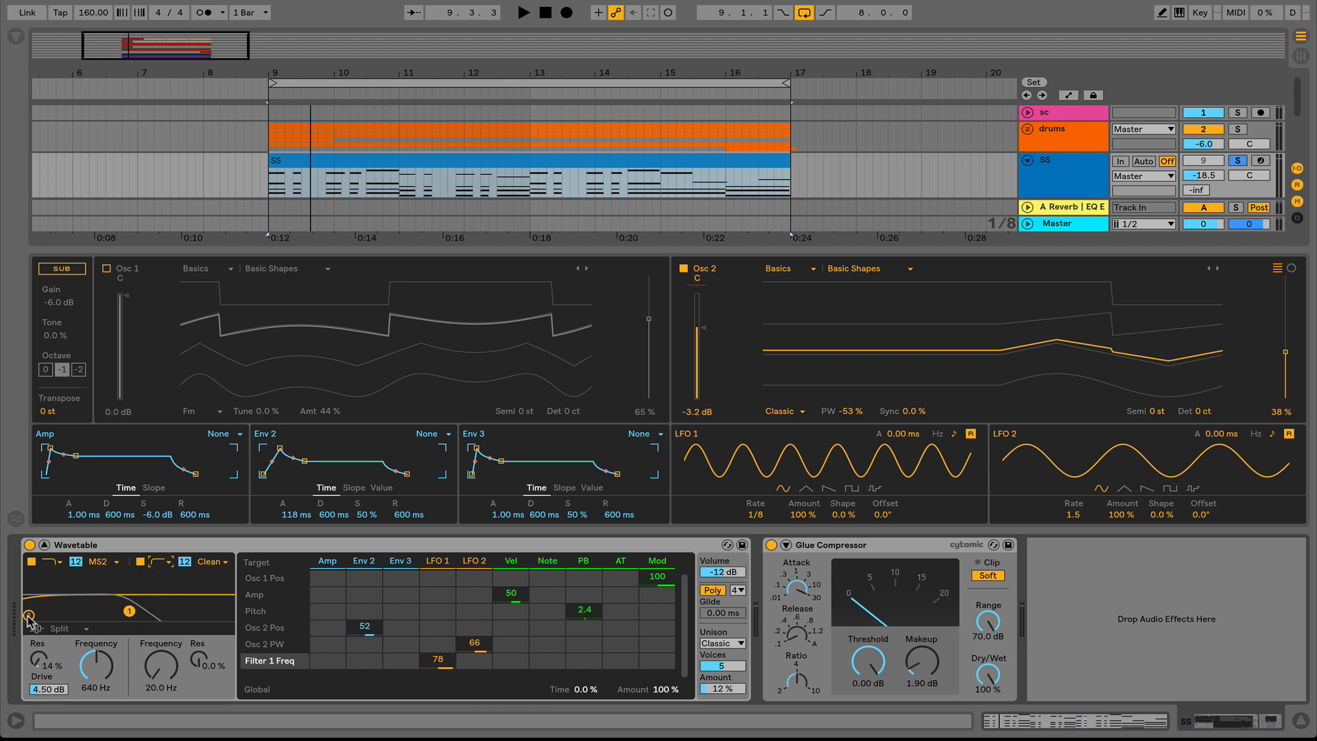
drag(29, 616, 131, 610)
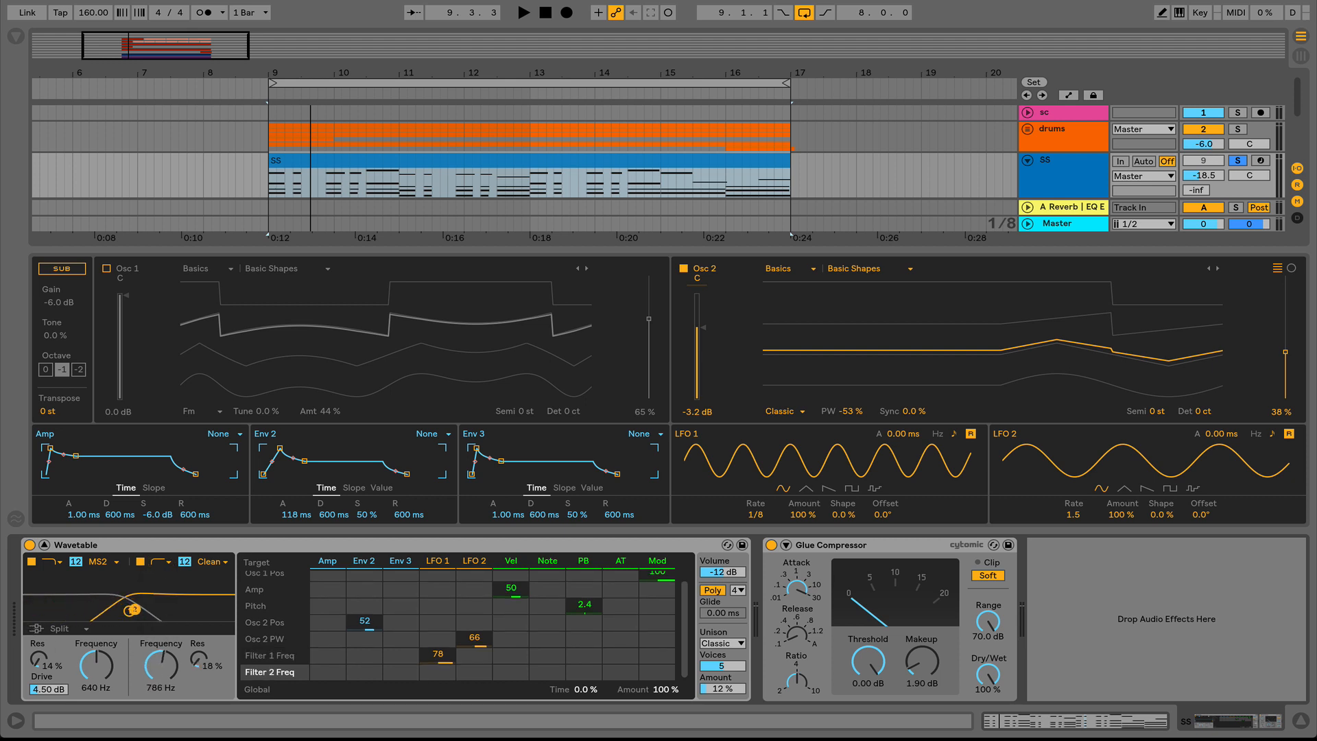
Step: During playback, raise the Osc 2 gain to 0.0 dB and set Filter 2 to 693 Hz with 29 % resonance
key(space)
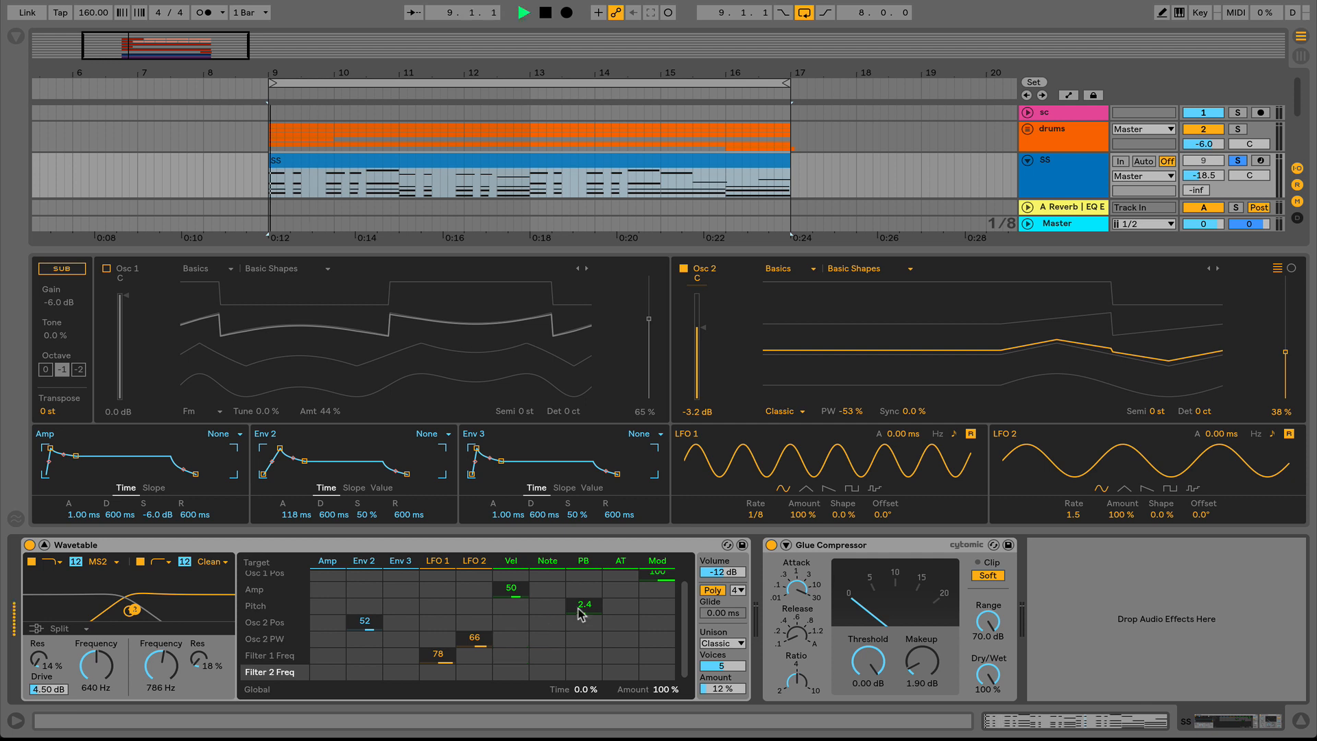
drag(698, 329, 698, 295)
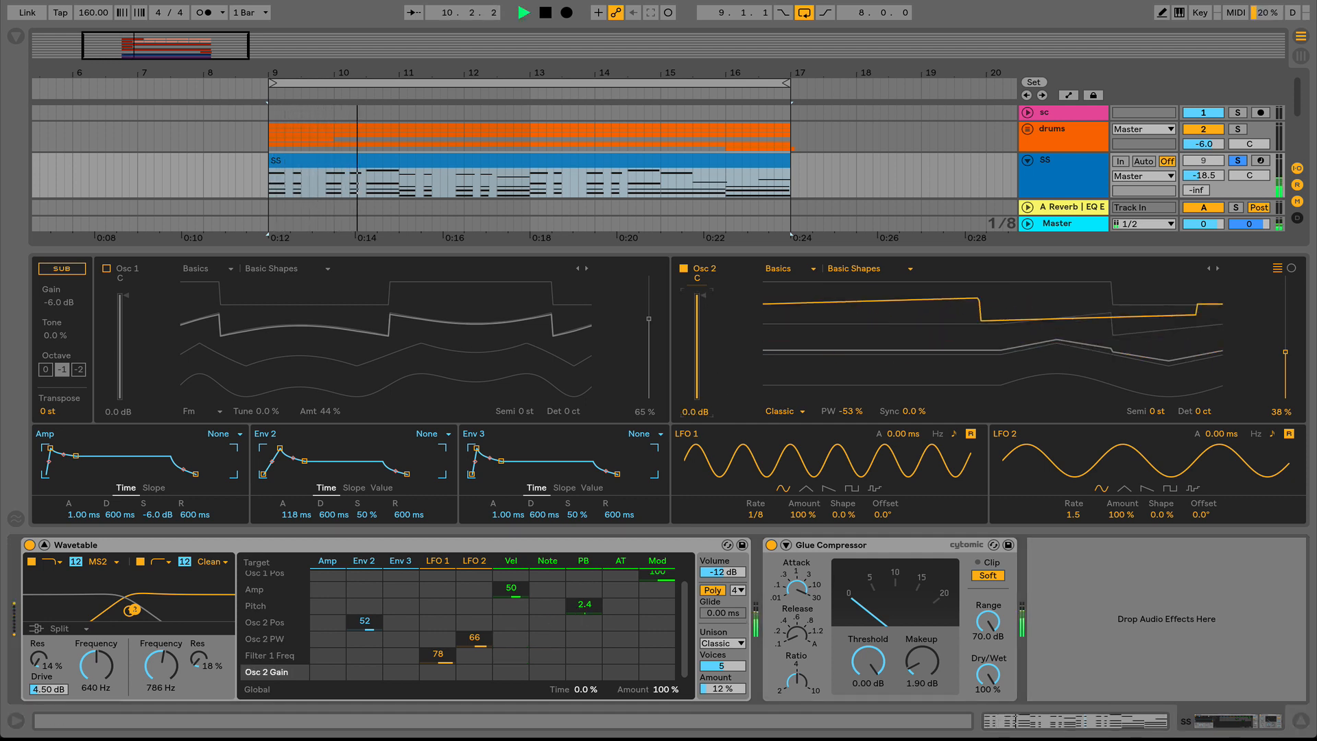
mouse_move(132, 610)
mouse_down()
mouse_move(144, 597)
mouse_move(131, 607)
mouse_up()
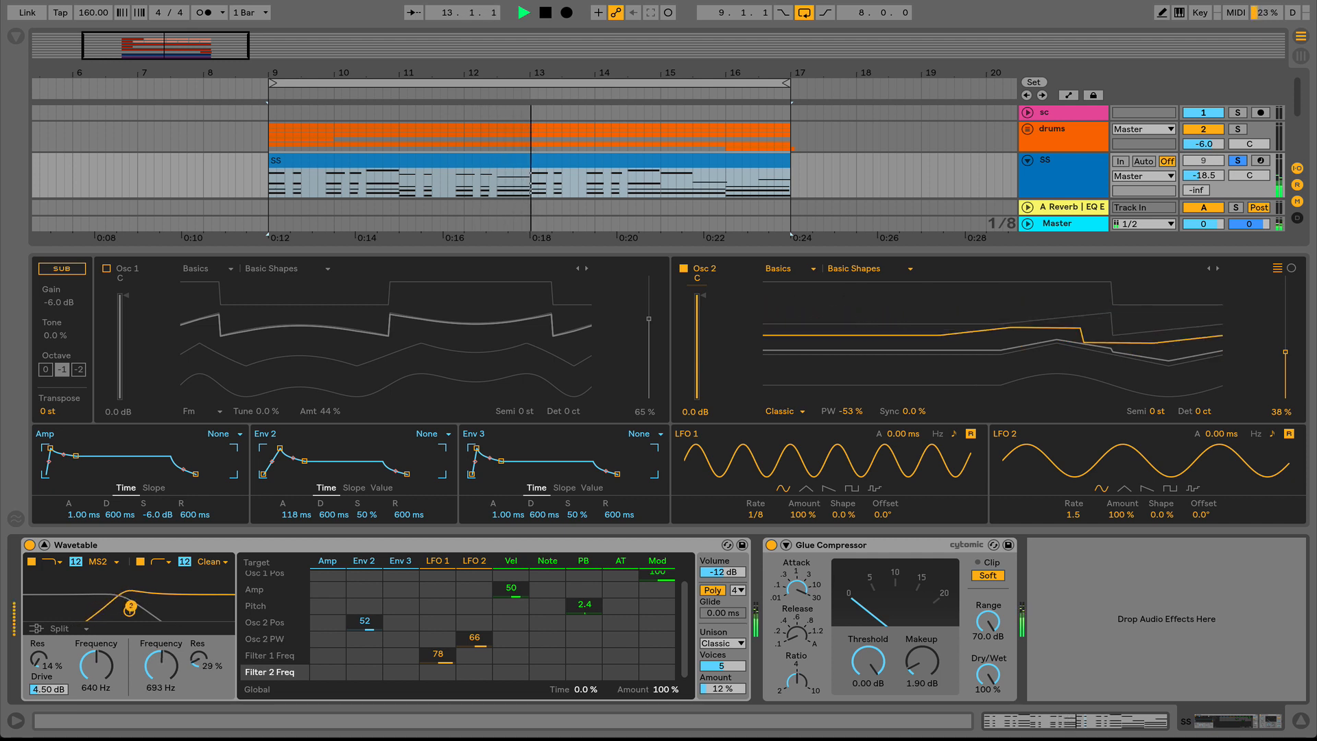
key(space)
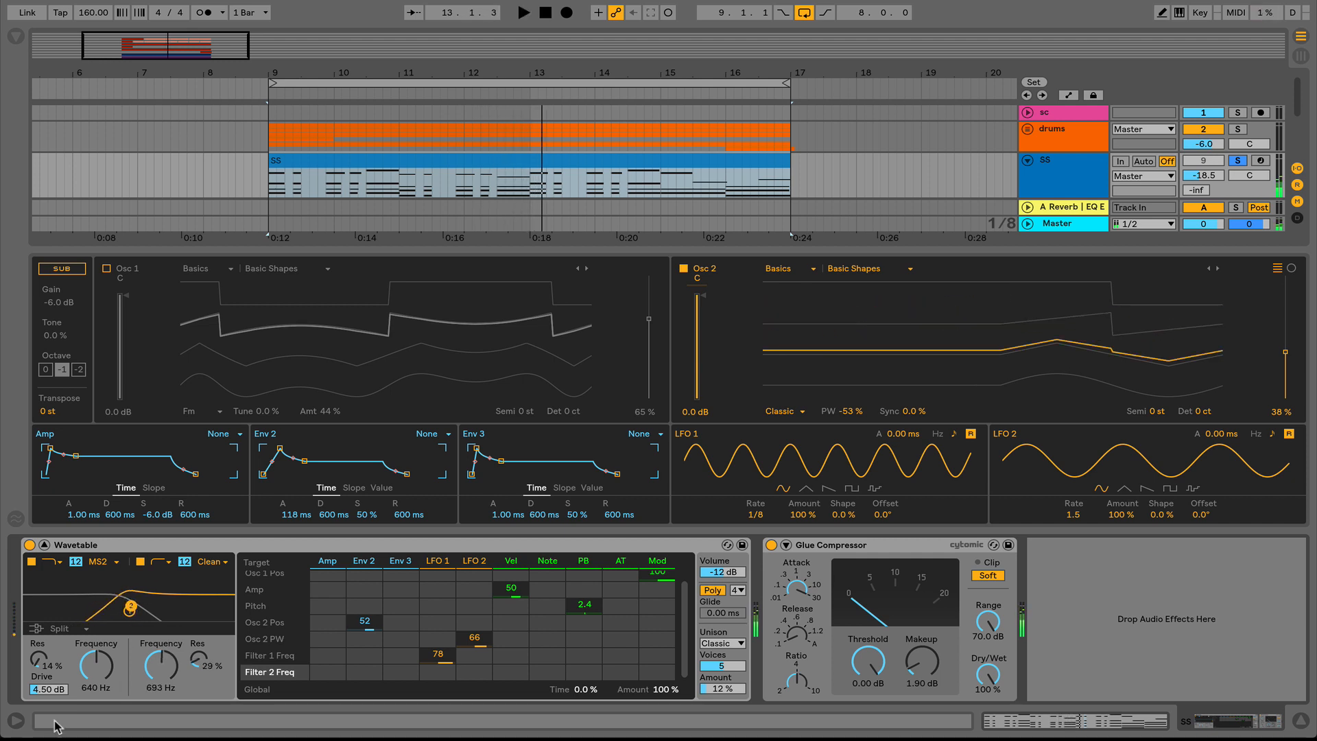
Step: Change the Filter 2 circuit to OSR and raise its drive to 6.75 dB while auditioning Osc 2
click(218, 566)
click(218, 589)
key(space)
drag(209, 696, 209, 677)
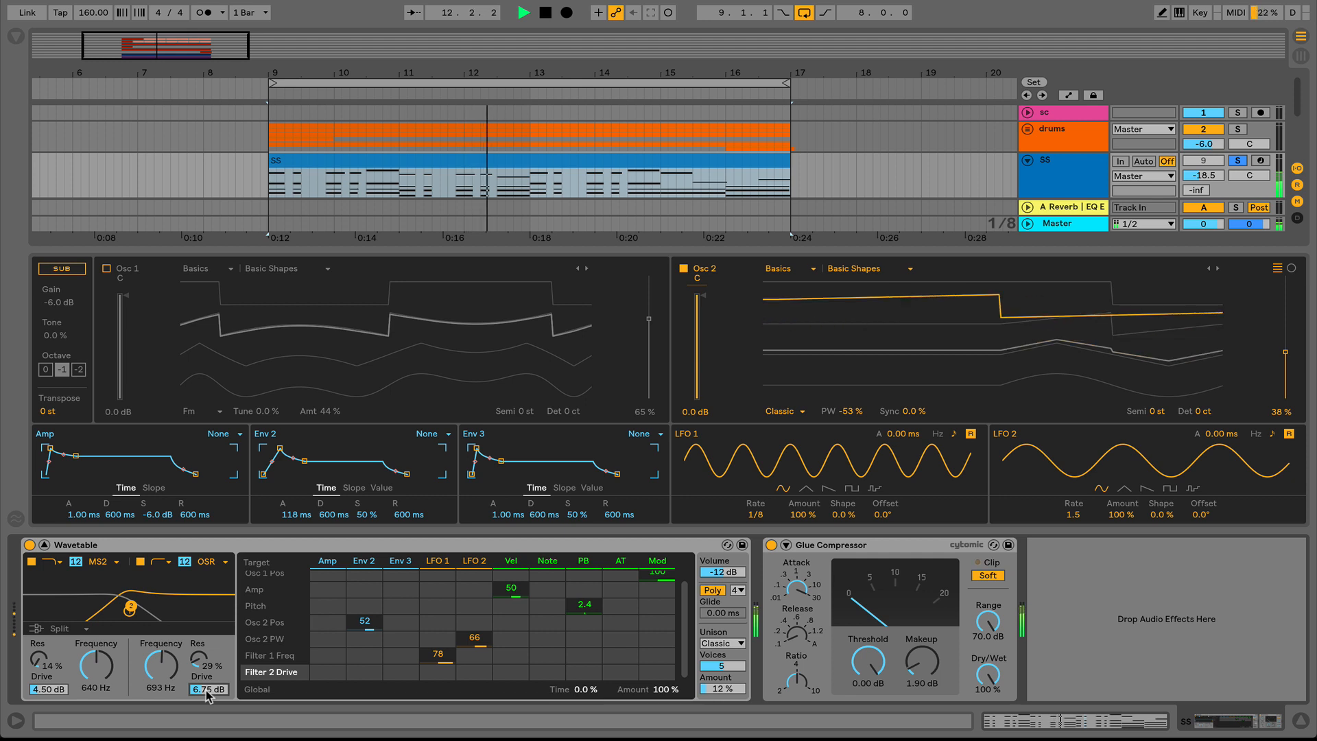
key(space)
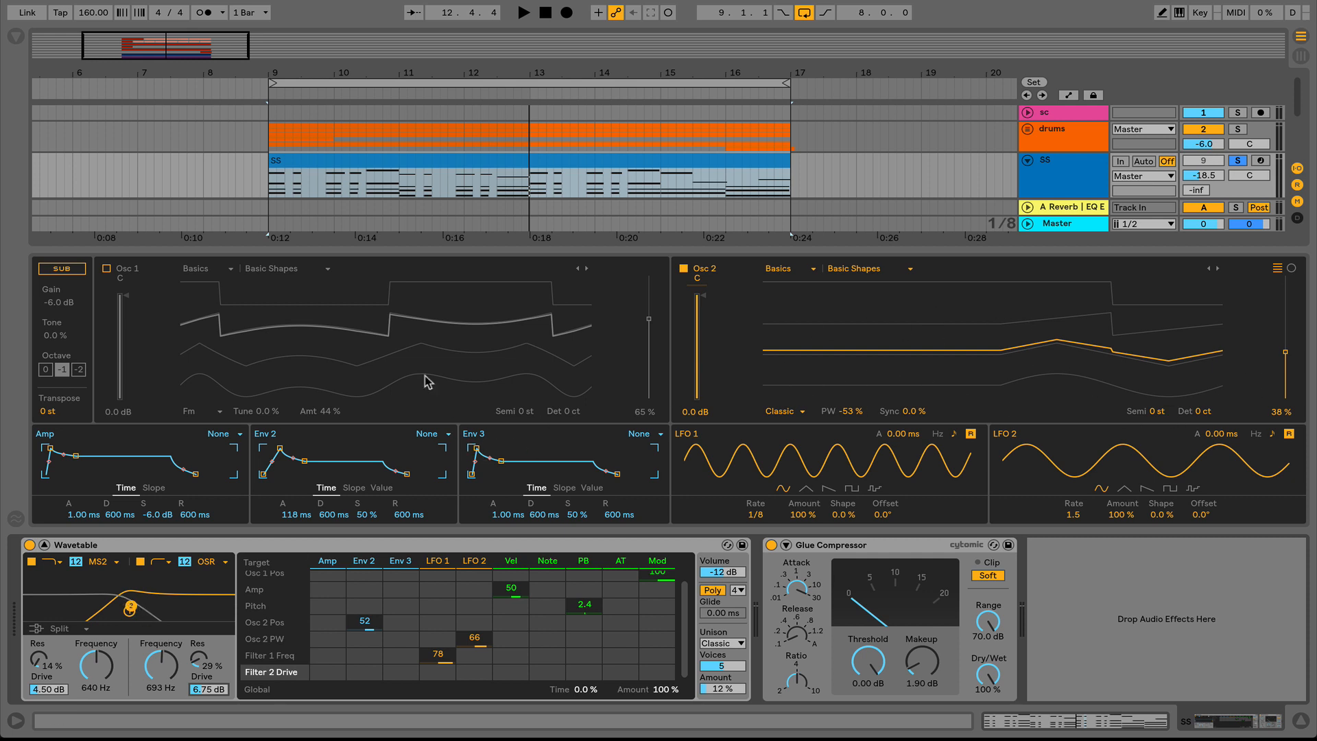
Step: Turn Osc 1 back on, audition both oscillators together and increase the LFO 1 shape amount
click(107, 268)
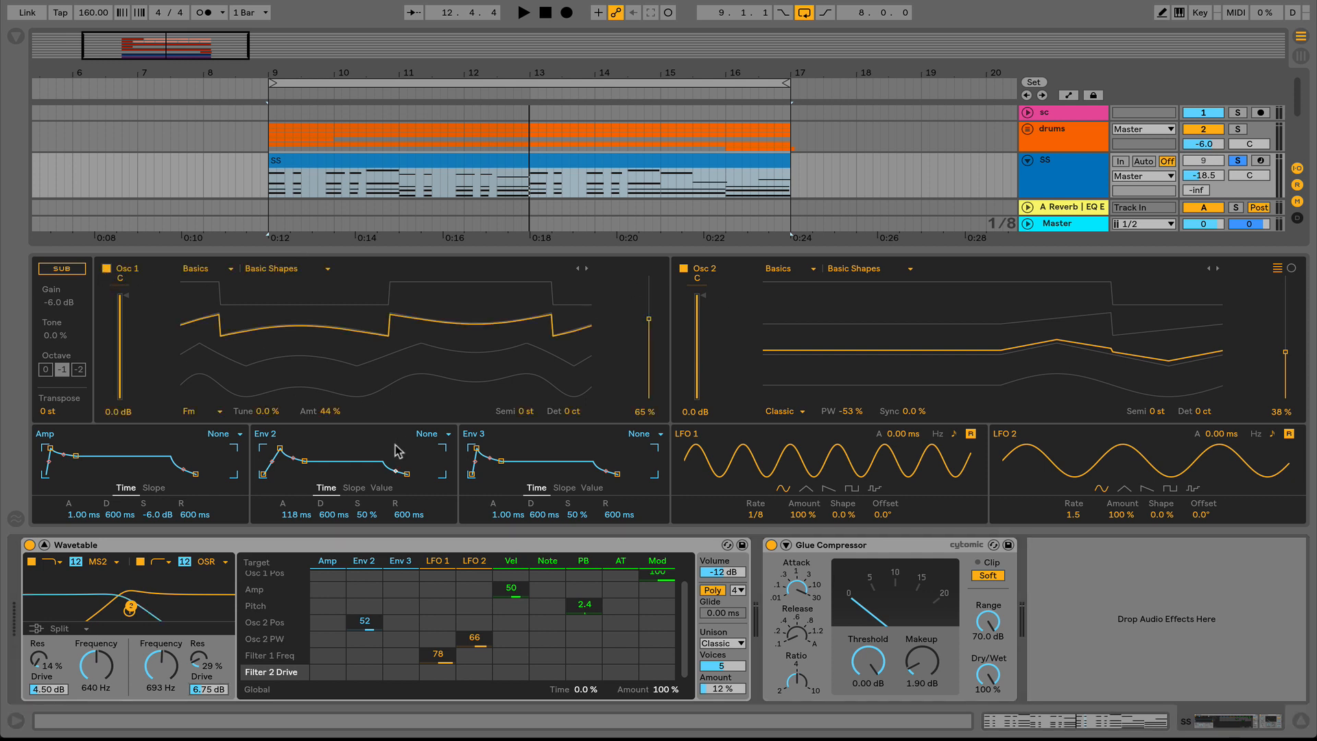
key(space)
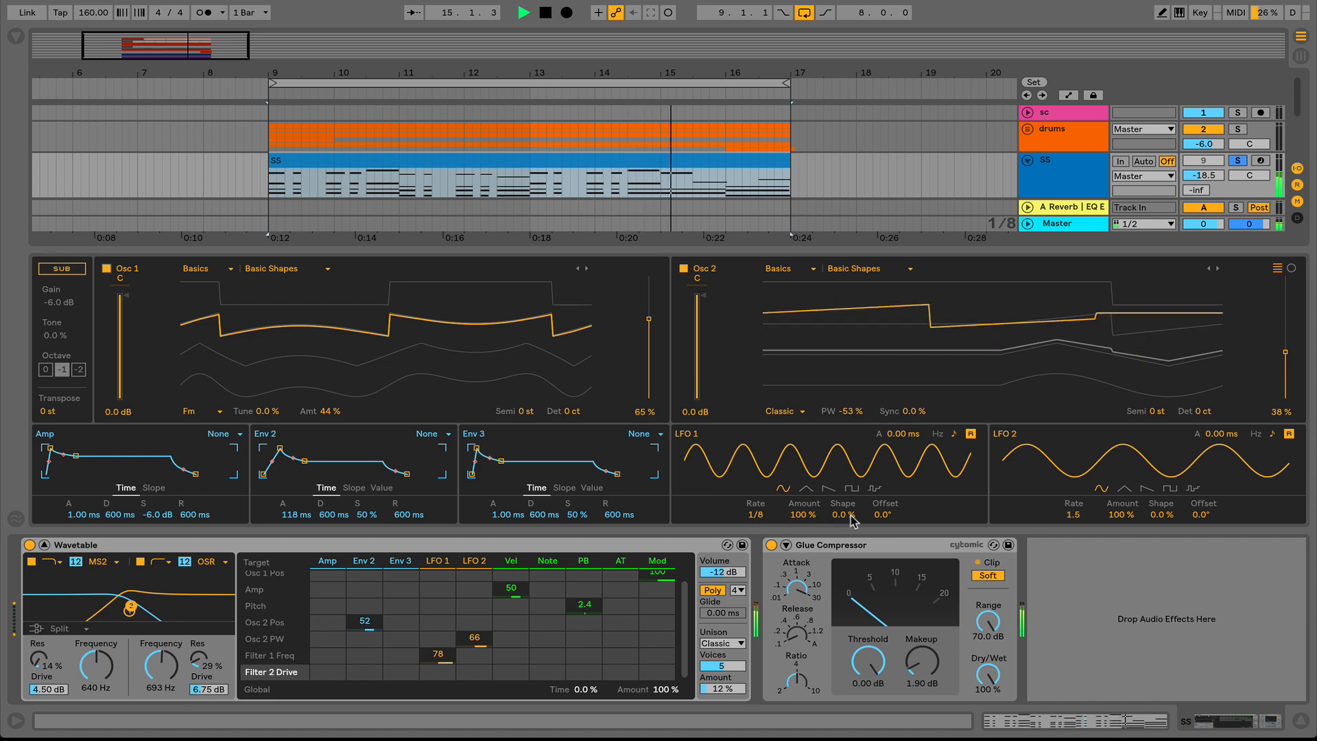
drag(843, 516, 843, 505)
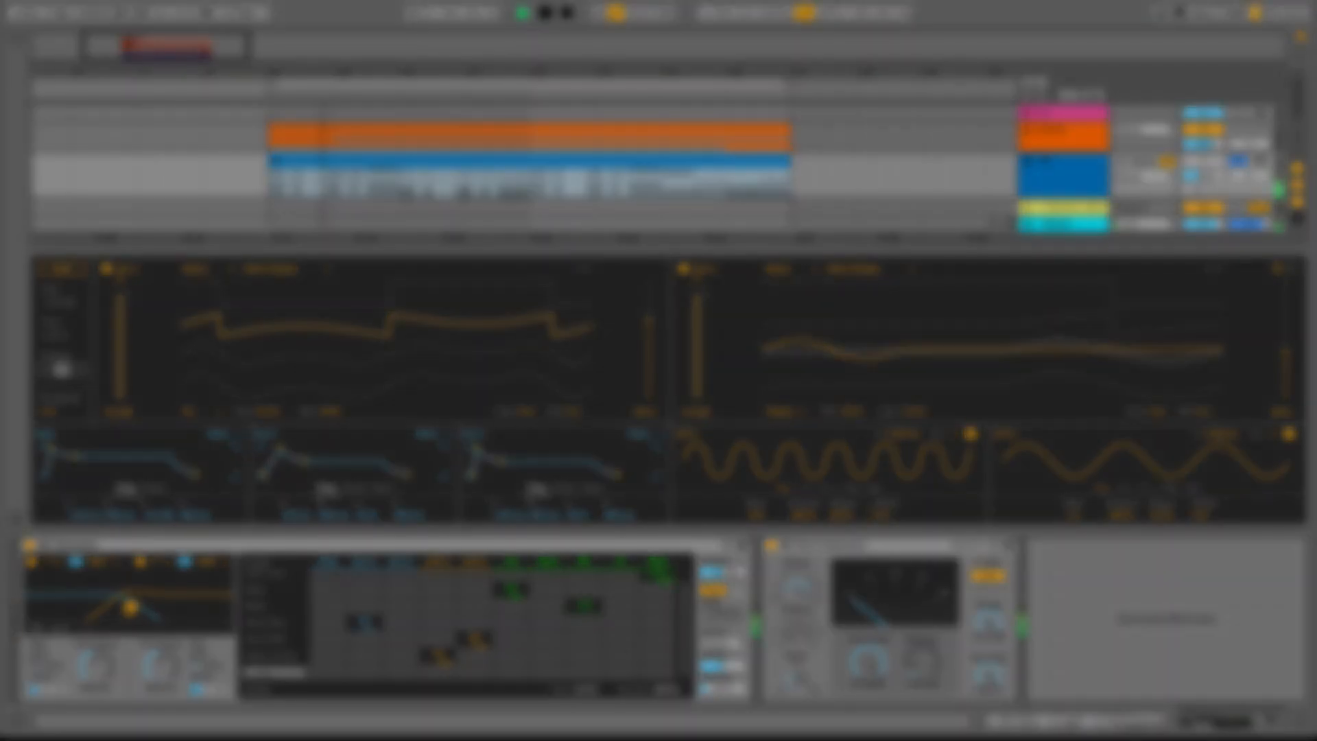